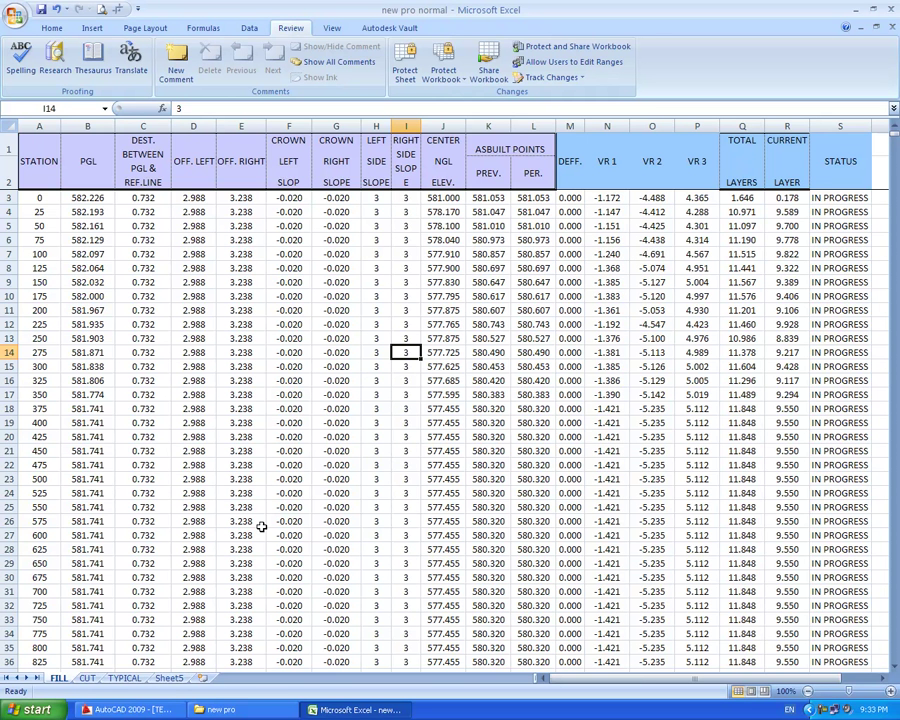
# Step: Inspect the formulas in H26, P10 and R16, then select formula cells M3:S3
pyautogui.click(376, 521)
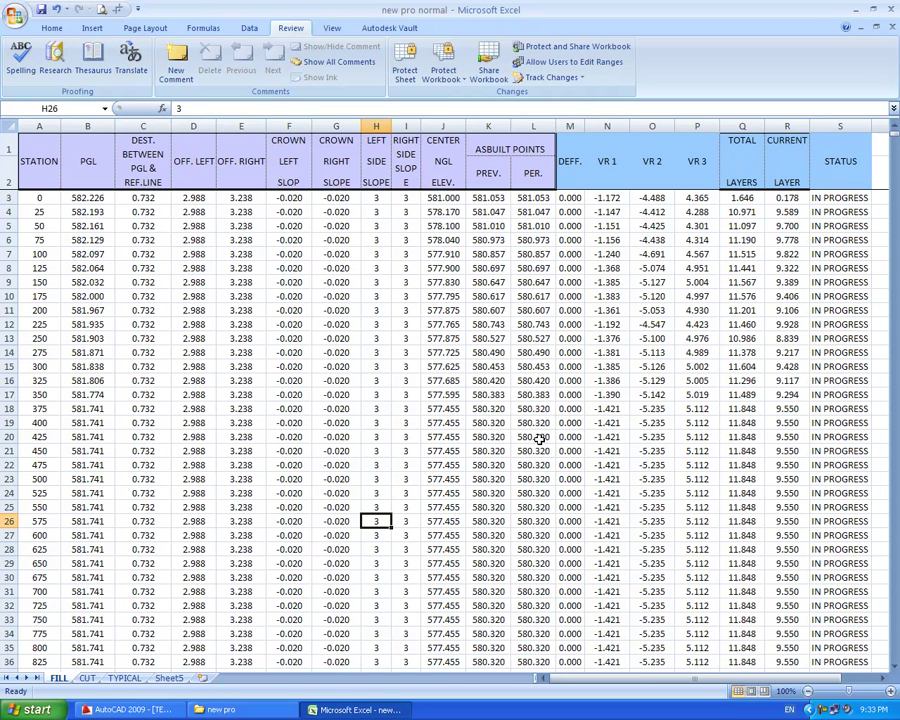
pyautogui.click(535, 282)
pyautogui.click(697, 296)
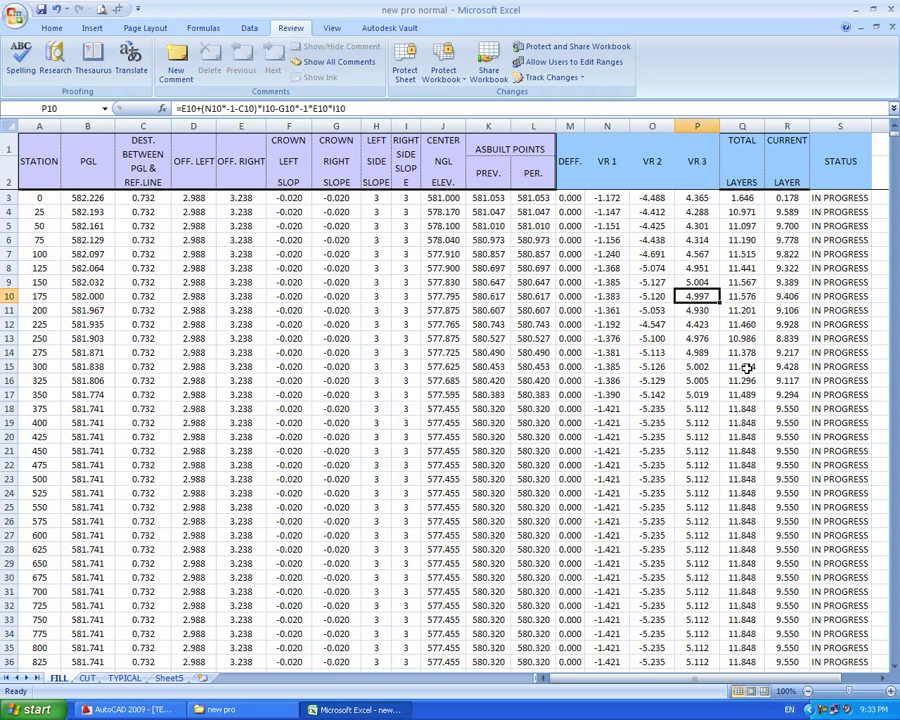
pyautogui.click(746, 368)
pyautogui.click(787, 380)
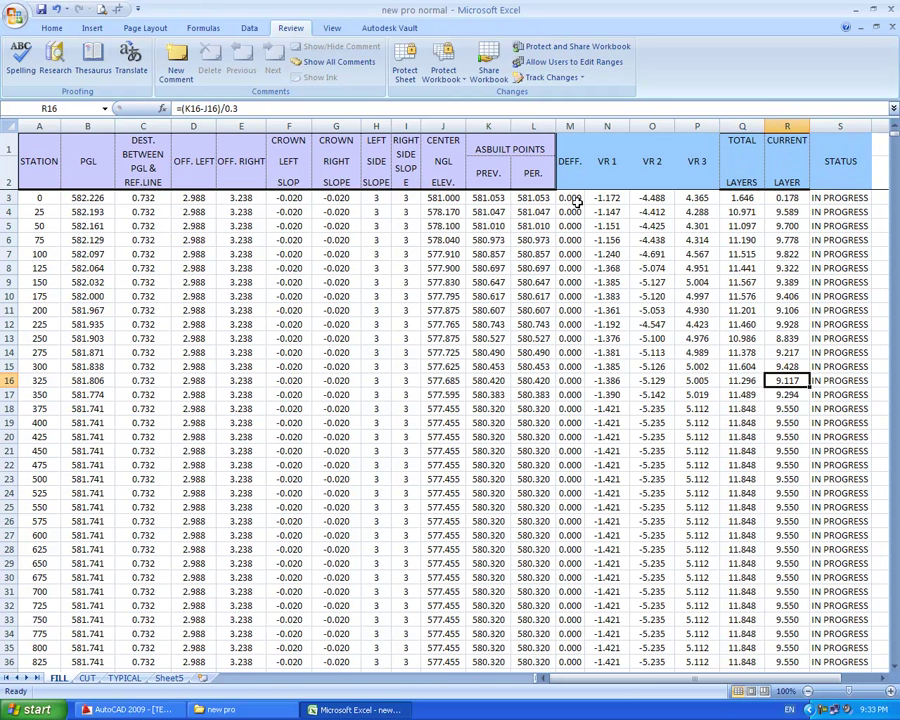
pyautogui.moveTo(572, 198); pyautogui.dragTo(833, 198)
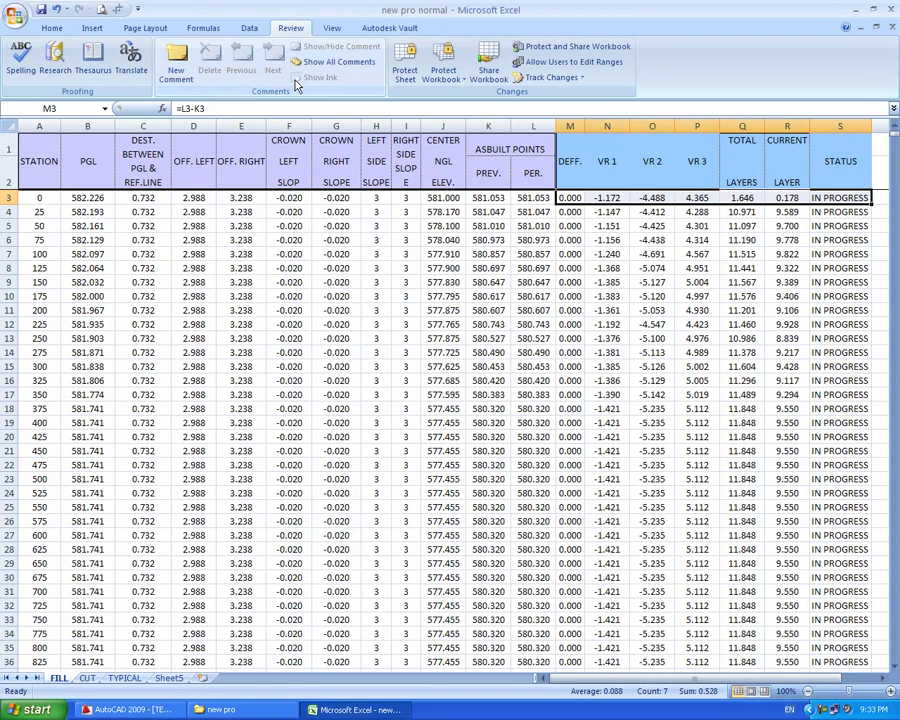
# Step: Look at the sheet protection settings for the FILL sheet and cancel without protecting
pyautogui.click(404, 75)
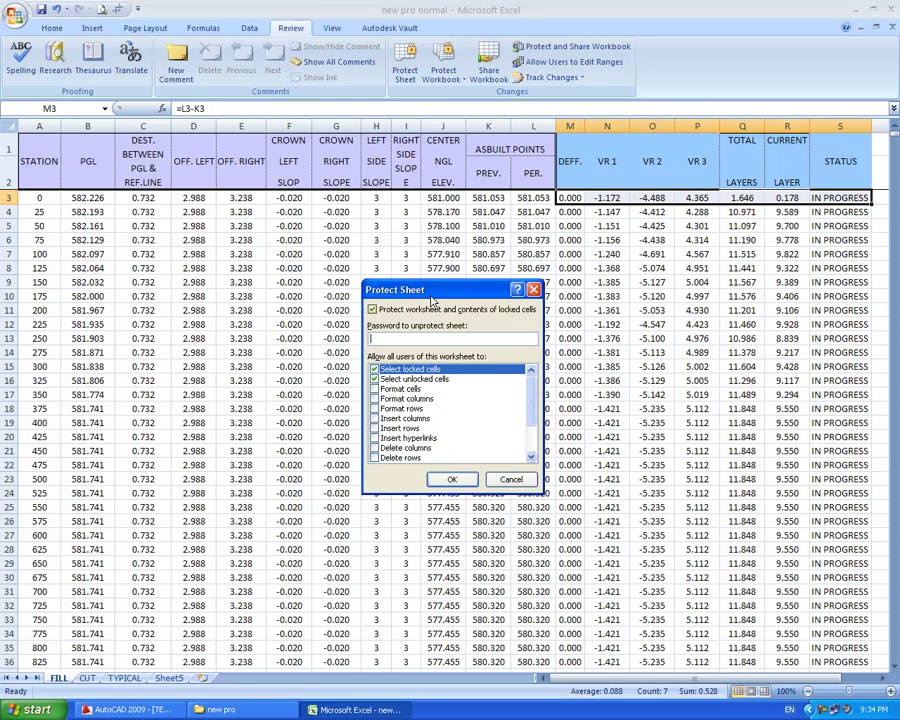
pyautogui.moveTo(430, 294); pyautogui.dragTo(380, 207)
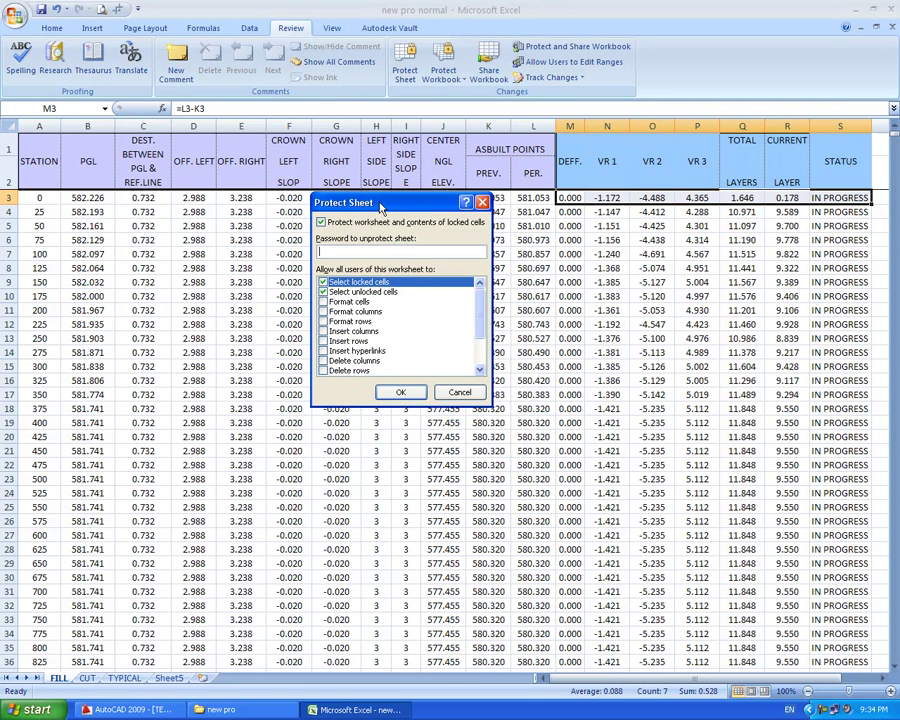
pyautogui.click(482, 202)
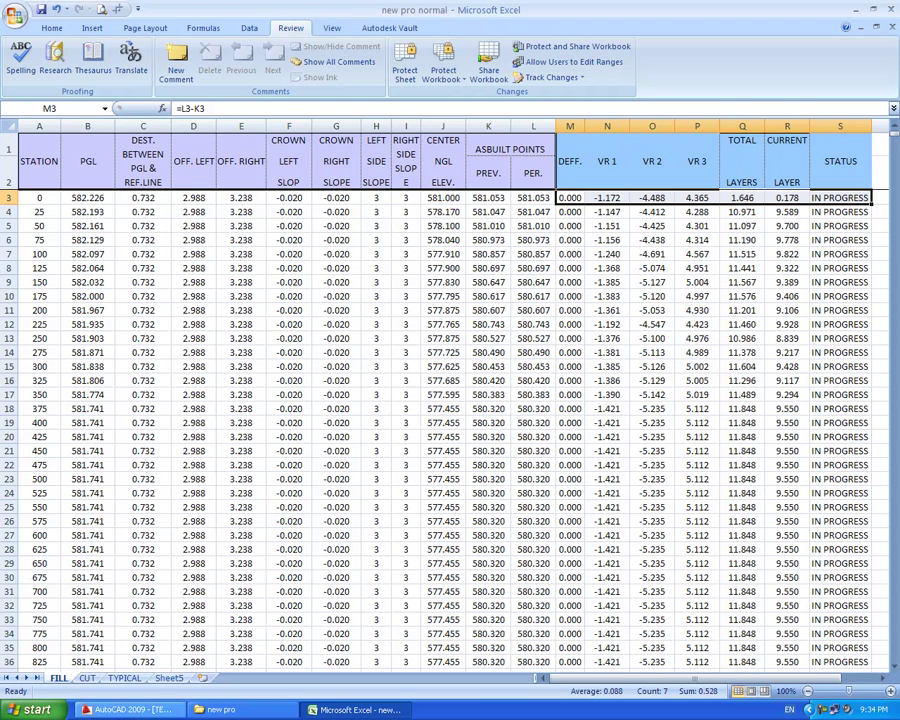
pyautogui.rightClick(59, 678)
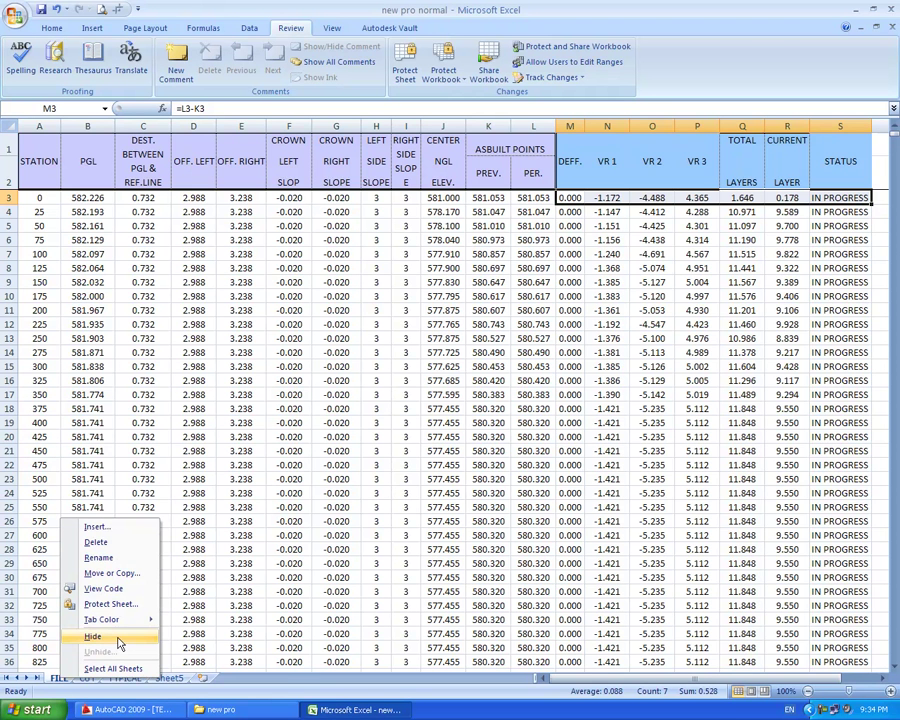
pyautogui.moveTo(101, 620)
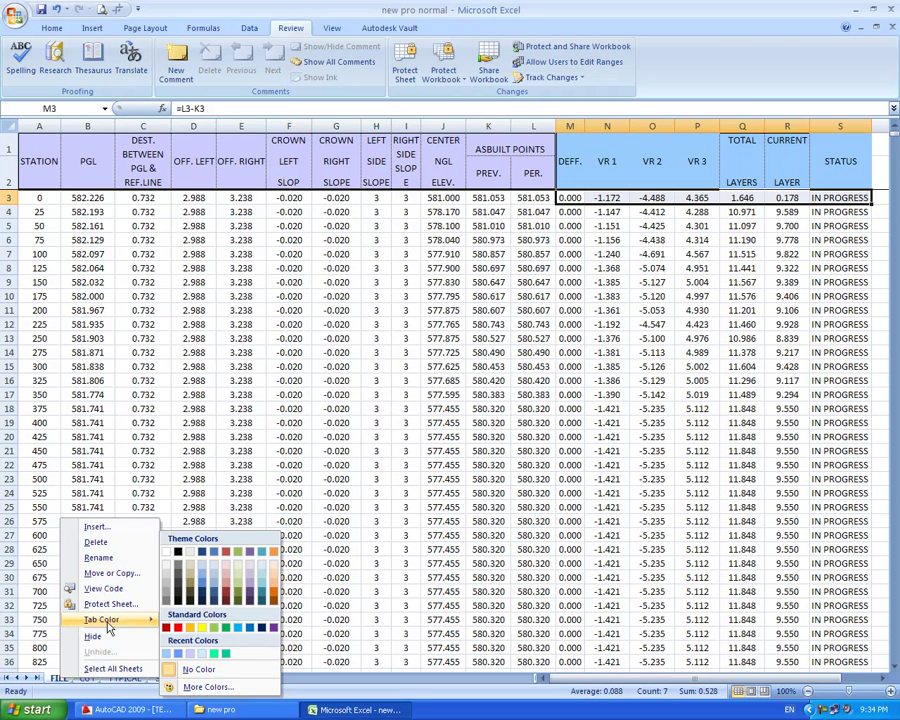
pyautogui.click(110, 604)
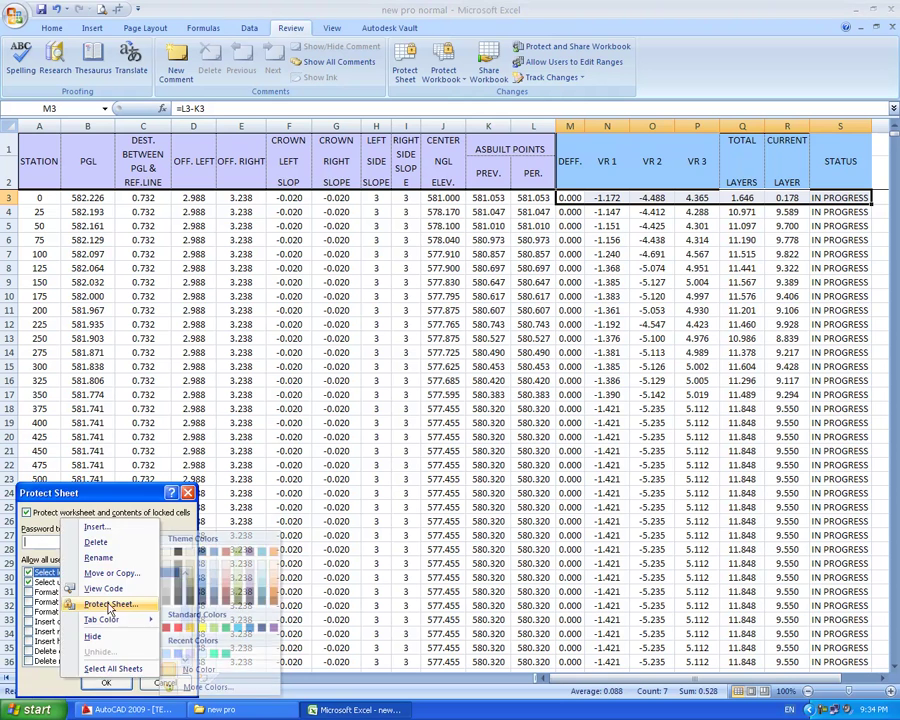
pyautogui.click(187, 493)
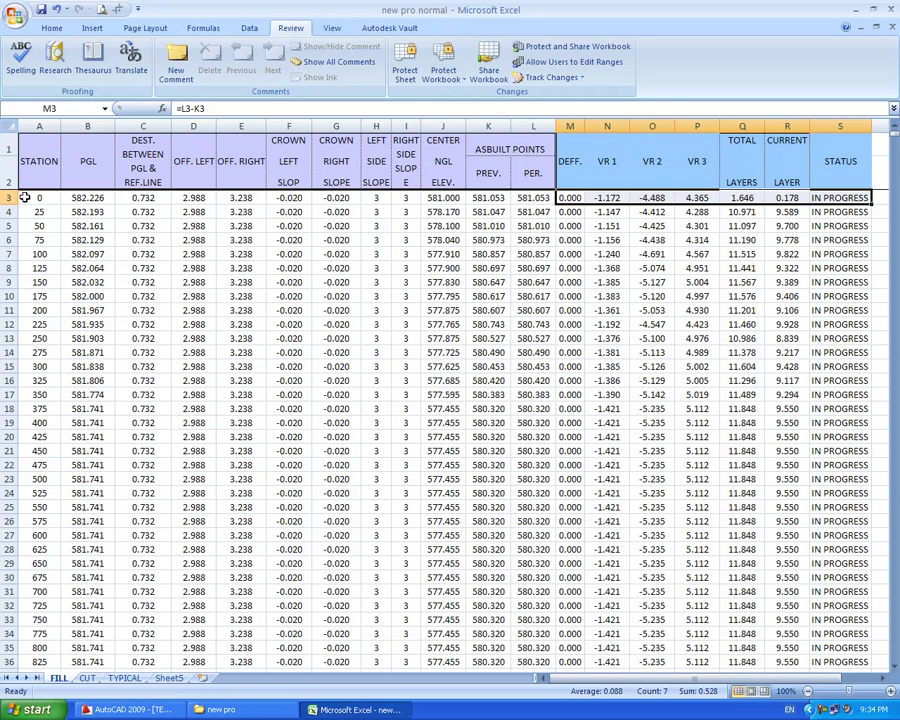
# Step: Select A3:L4003 and clear the Locked option under Format Cells > Protection
pyautogui.moveTo(24, 198); pyautogui.dragTo(529, 196)
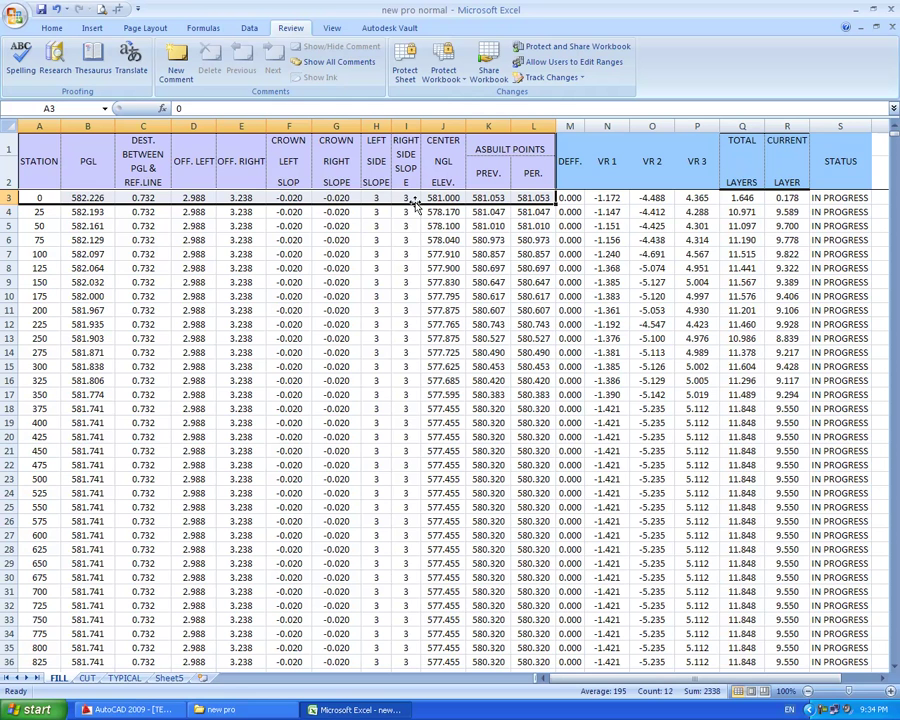
pyautogui.hotkey('ctrl', 'shift', 'Down')
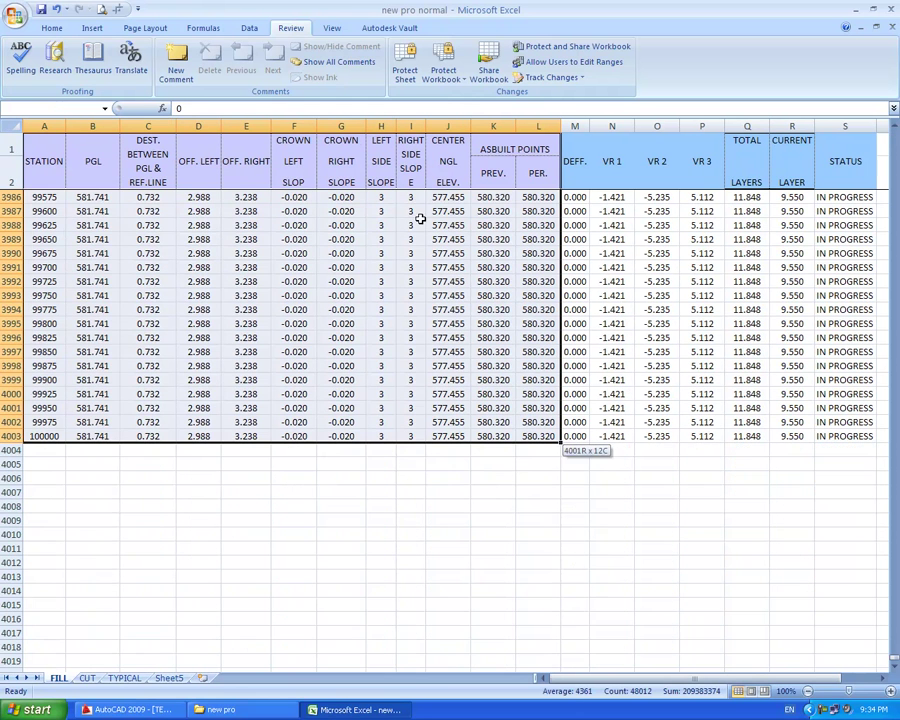
pyautogui.scroll(3, 360, 350)
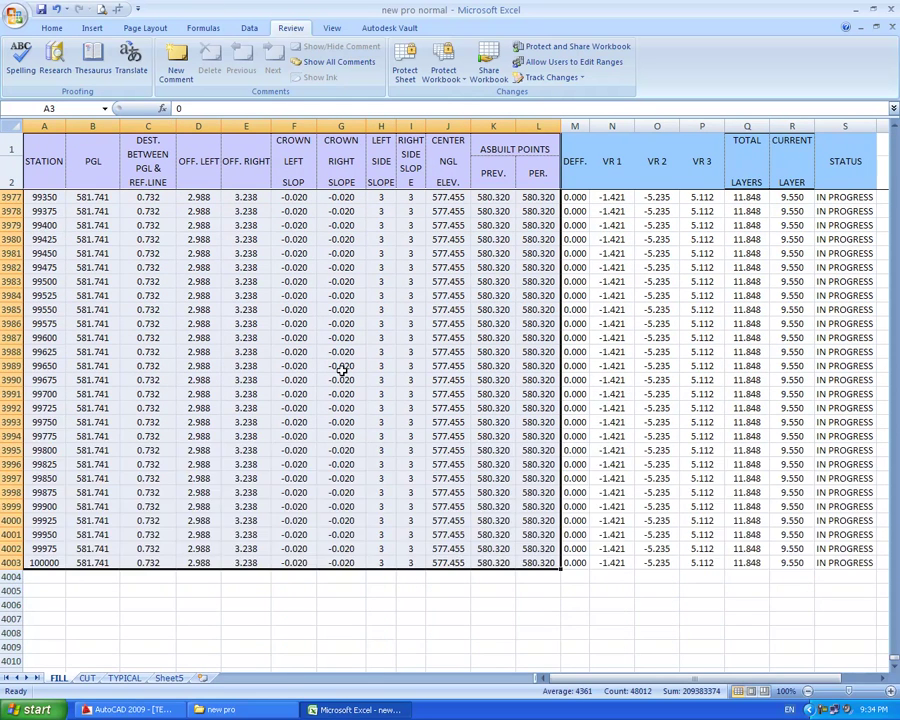
pyautogui.scroll(-2, 342, 371)
pyautogui.scroll(3, 342, 371)
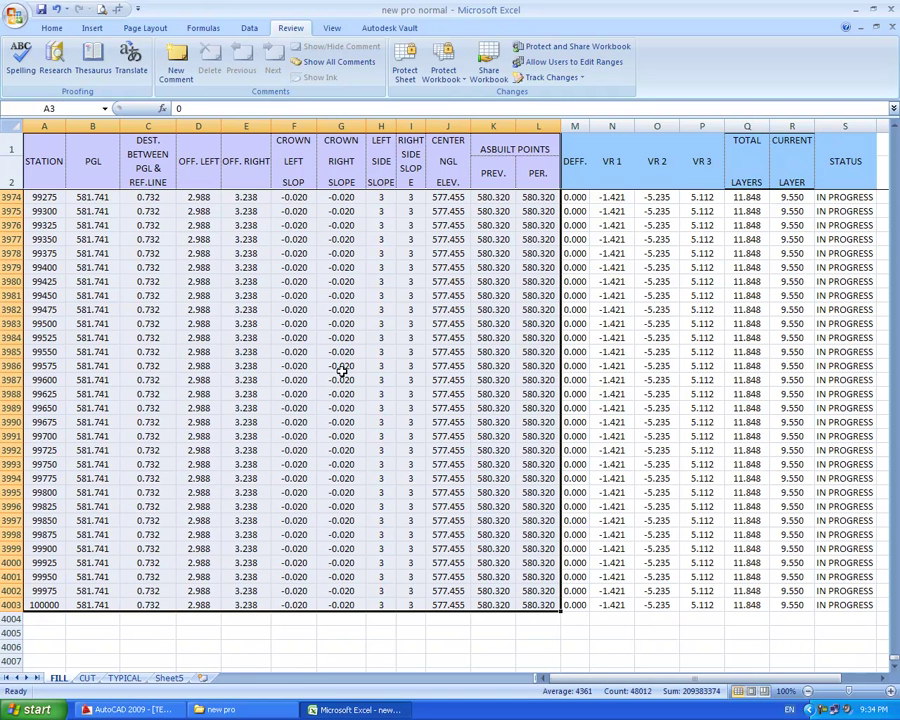
pyautogui.rightClick(292, 288)
pyautogui.moveTo(325, 424)
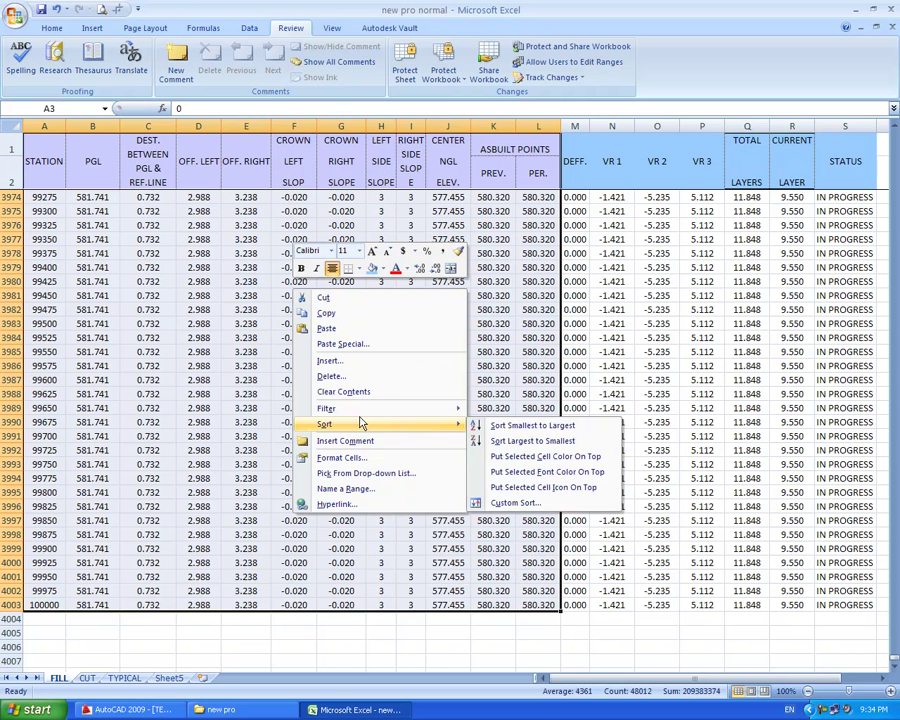
pyautogui.click(345, 457)
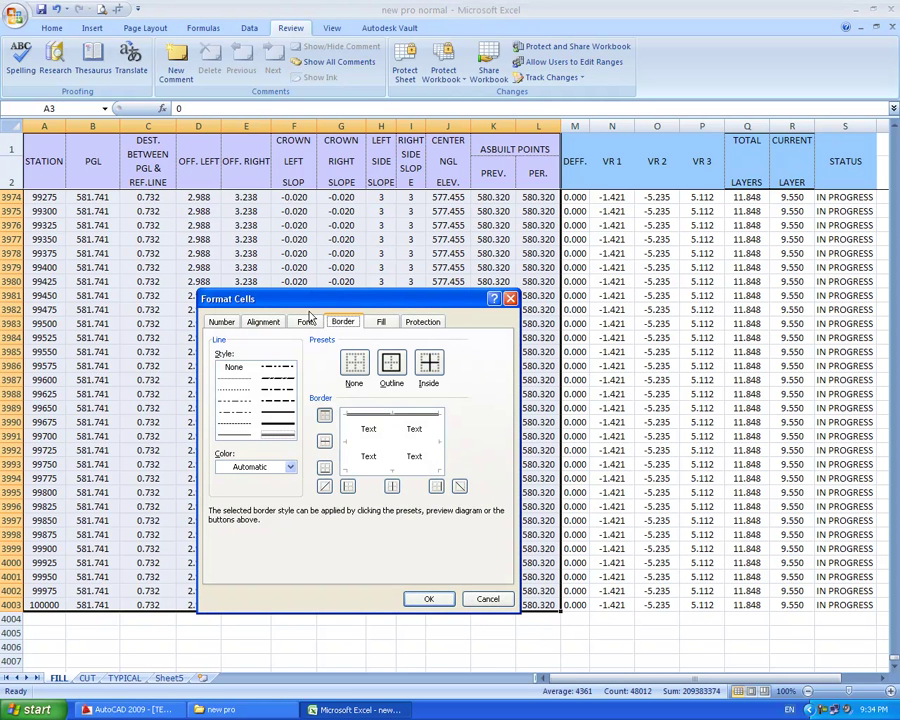
pyautogui.click(423, 321)
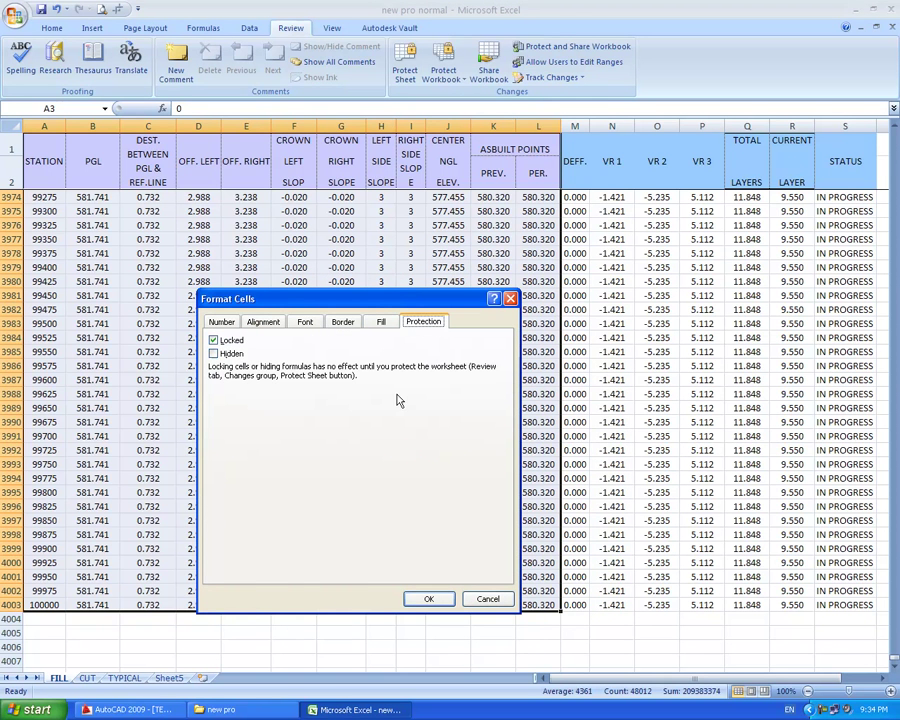
pyautogui.click(233, 341)
pyautogui.click(428, 601)
# Step: Apply Protect Sheet to FILL with a password, re-entering it to confirm
pyautogui.scroll(8, 425, 538)
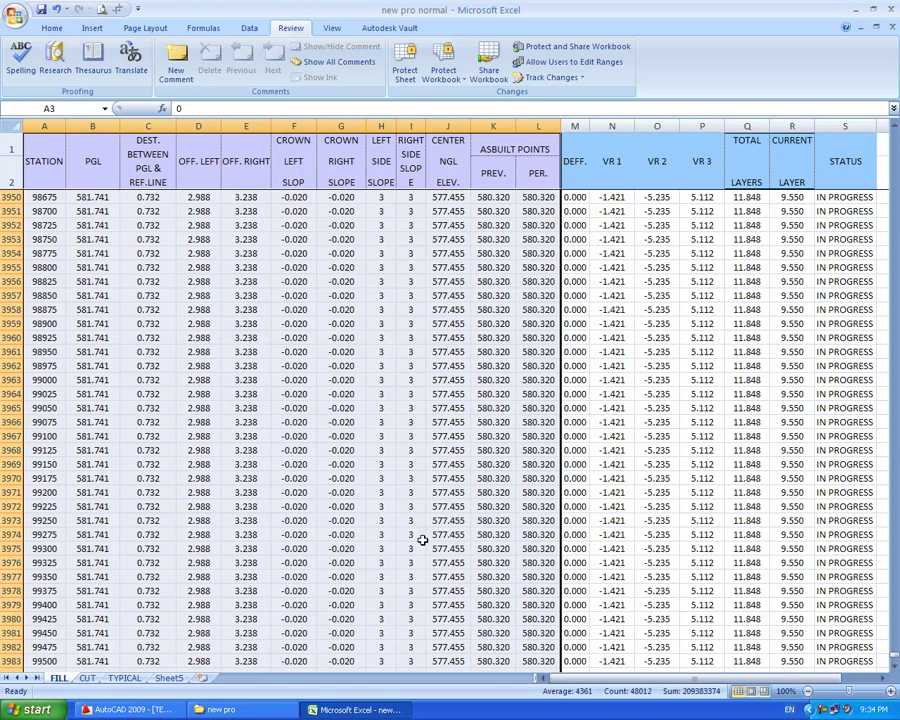
pyautogui.scroll(6, 418, 536)
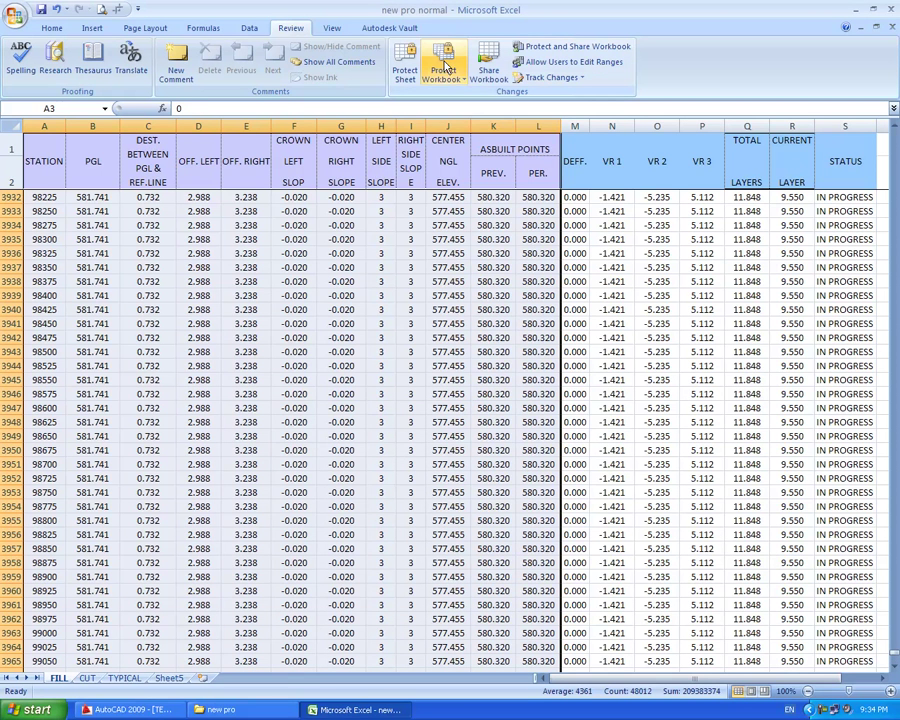
pyautogui.click(403, 66)
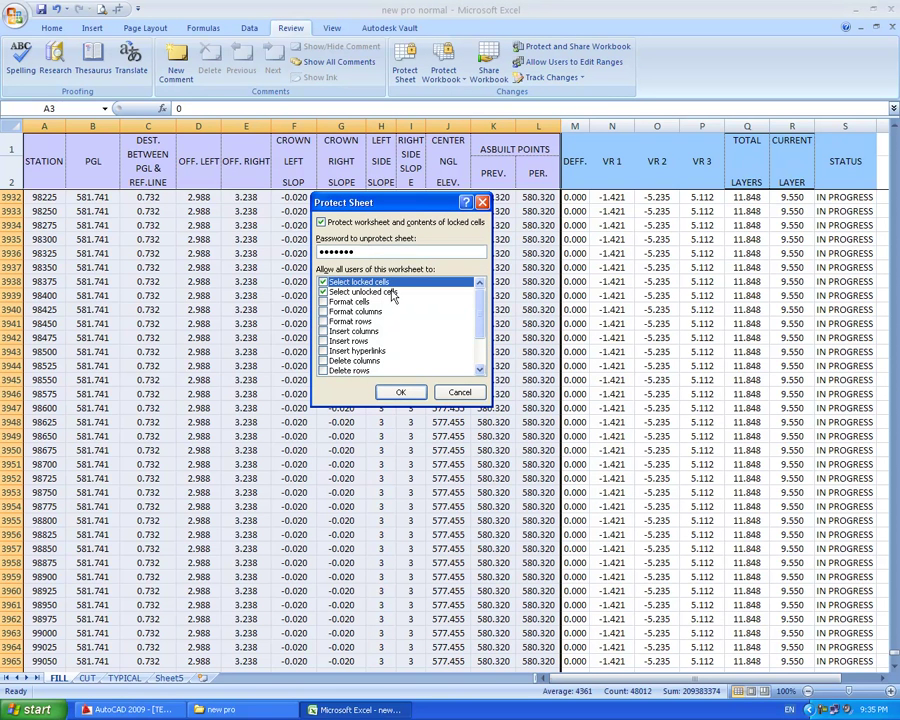
pyautogui.click(396, 394)
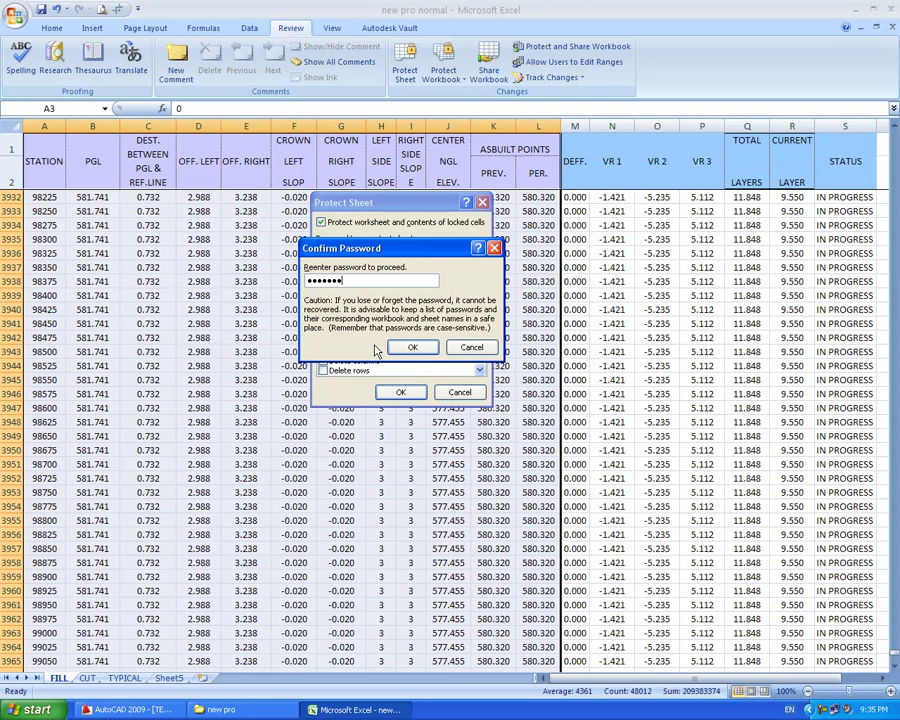
pyautogui.click(404, 347)
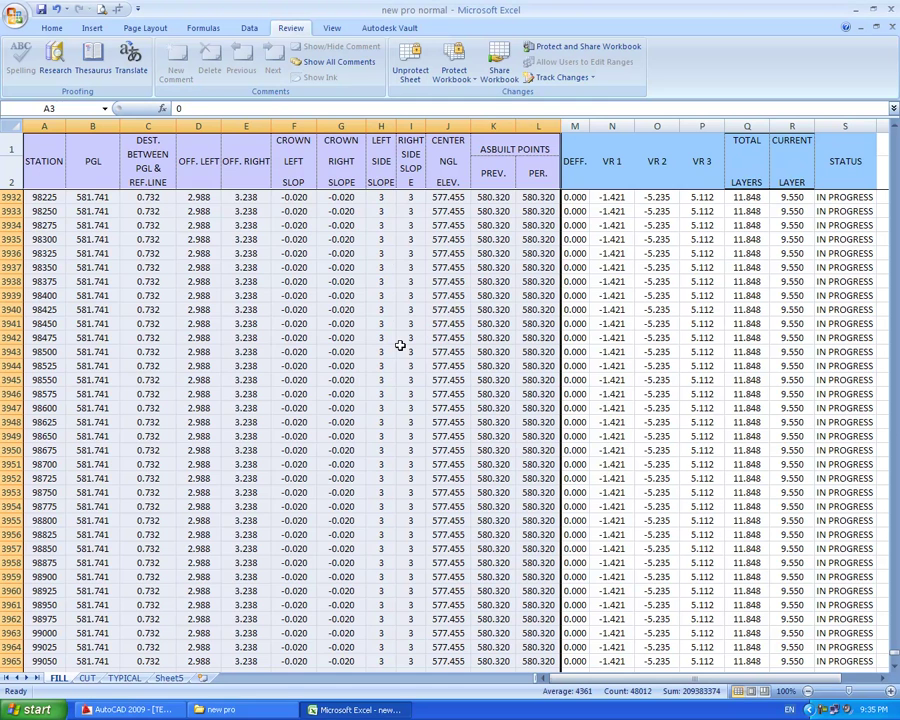
pyautogui.click(400, 346)
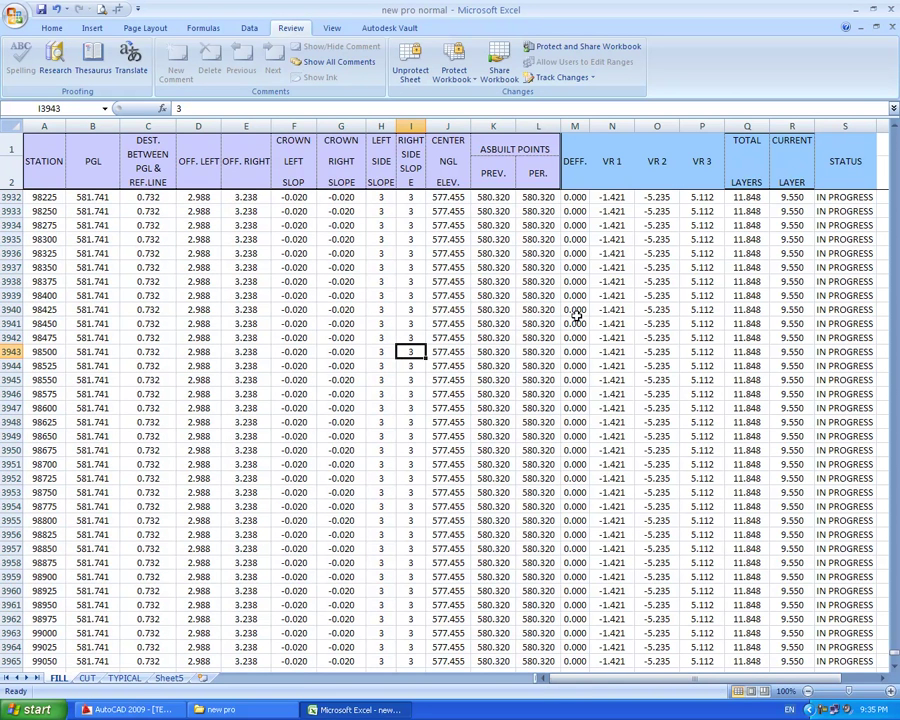
pyautogui.click(448, 283)
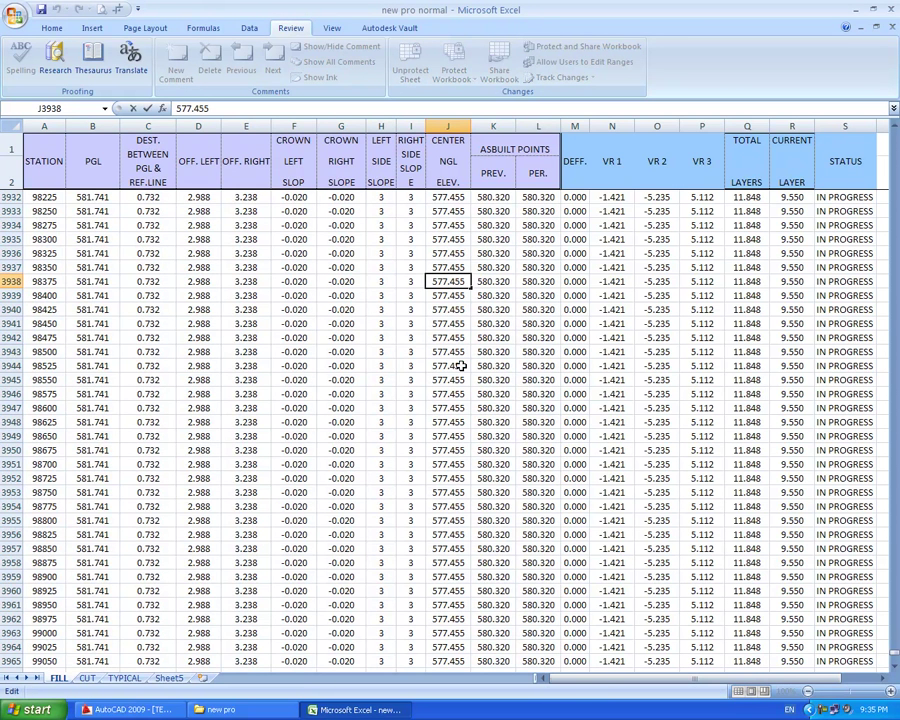
pyautogui.click(381, 285)
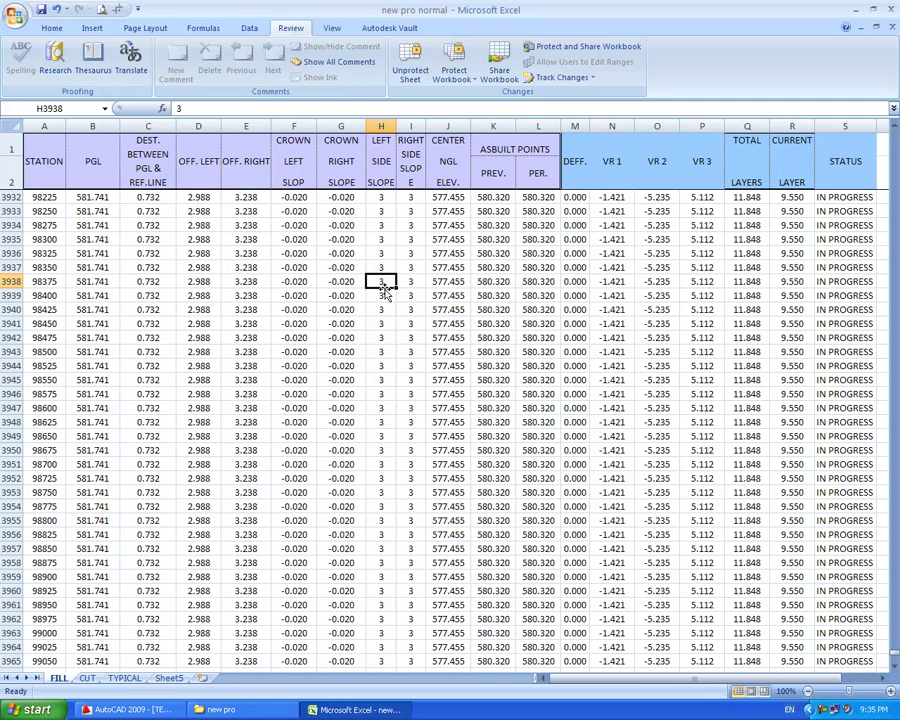
pyautogui.press('Return')
pyautogui.click(381, 283)
pyautogui.press('Return')
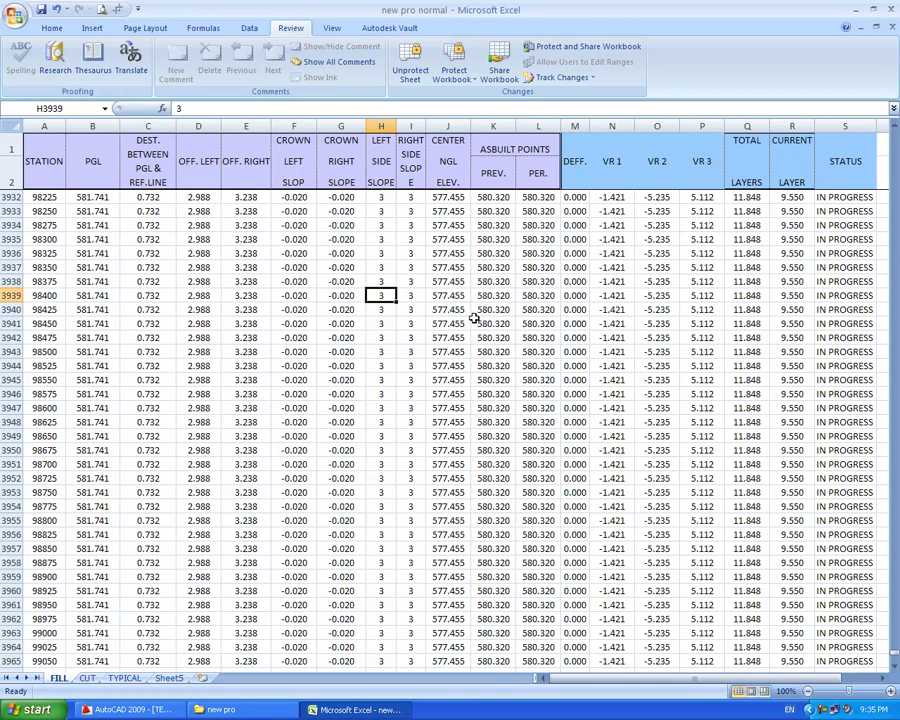
pyautogui.doubleClick(617, 268)
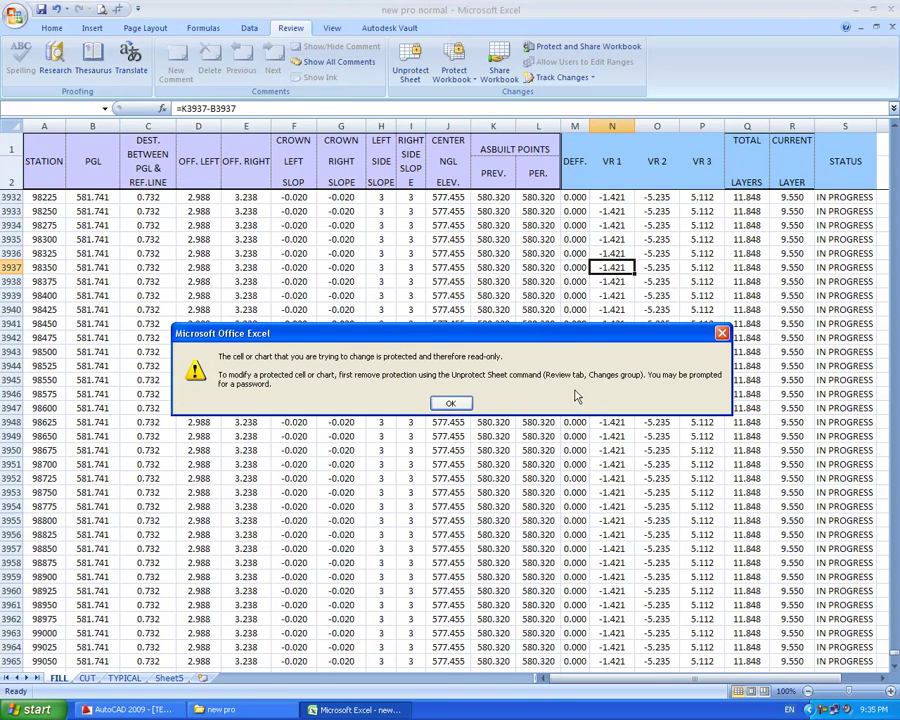
pyautogui.click(450, 403)
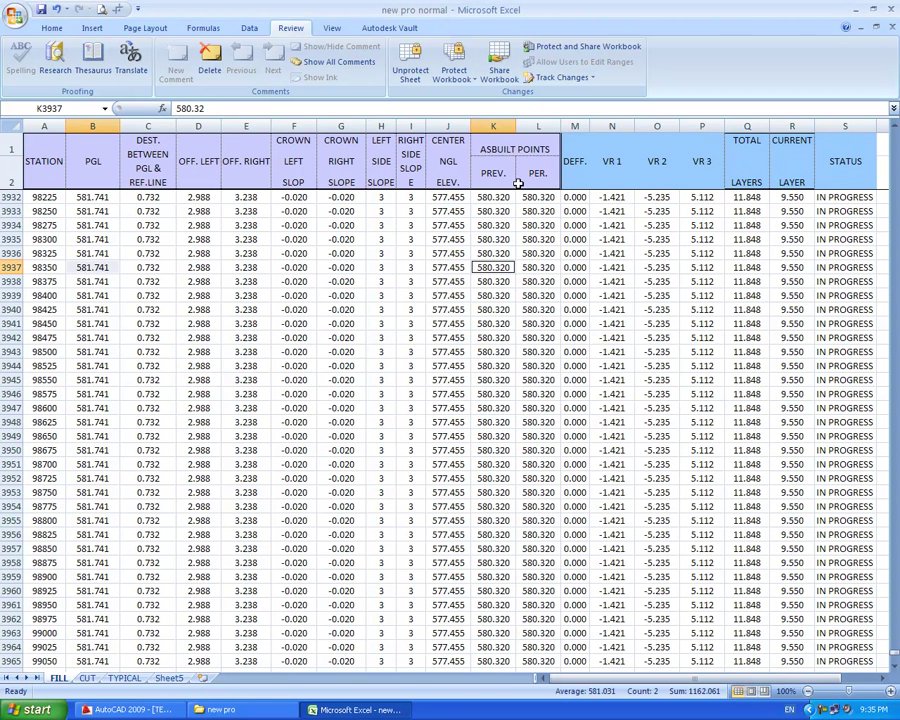
pyautogui.doubleClick(490, 178)
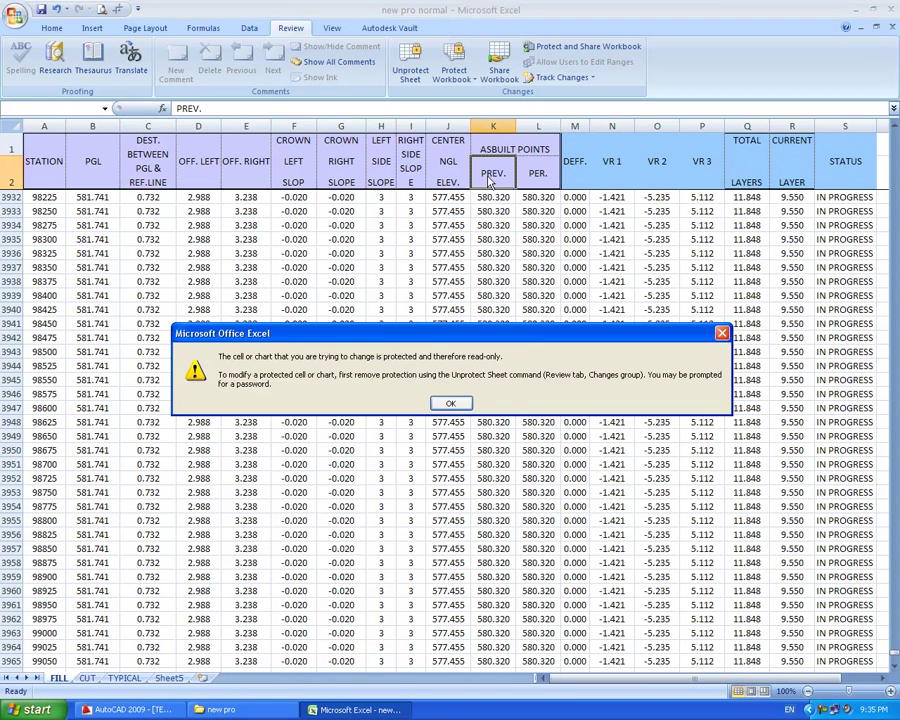
pyautogui.click(446, 402)
pyautogui.click(410, 380)
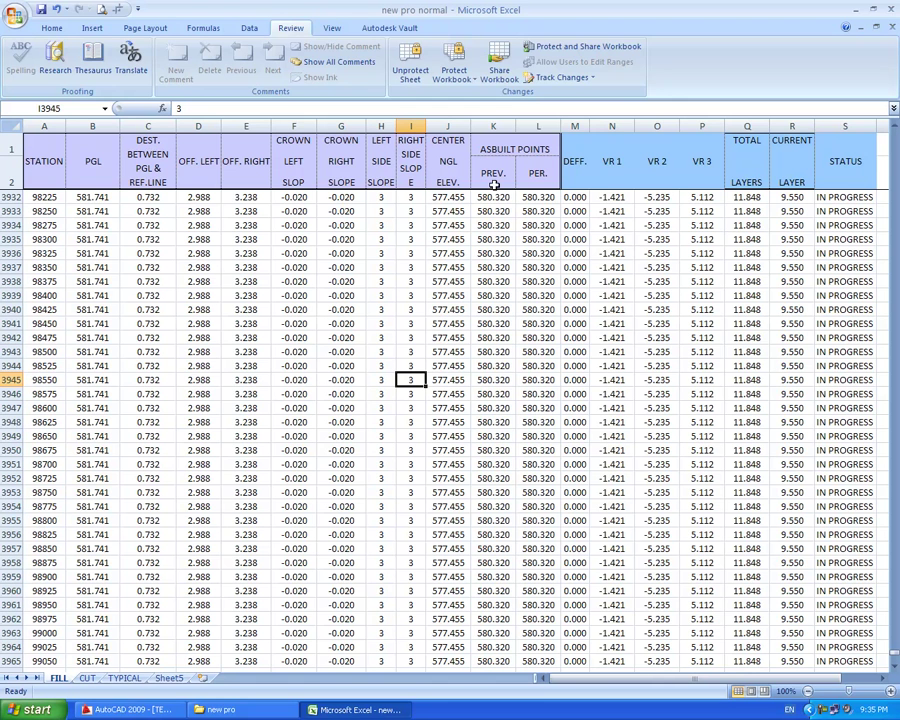
# Step: Dismiss the Share Workbook privacy warning and choose Protect Structure and Windows
pyautogui.click(503, 68)
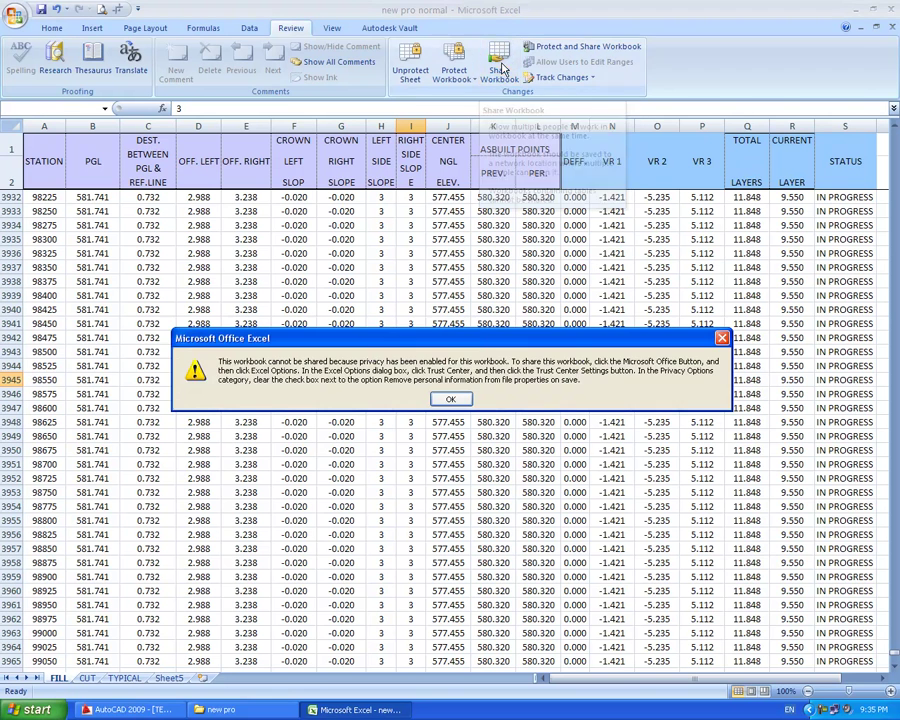
pyautogui.click(449, 401)
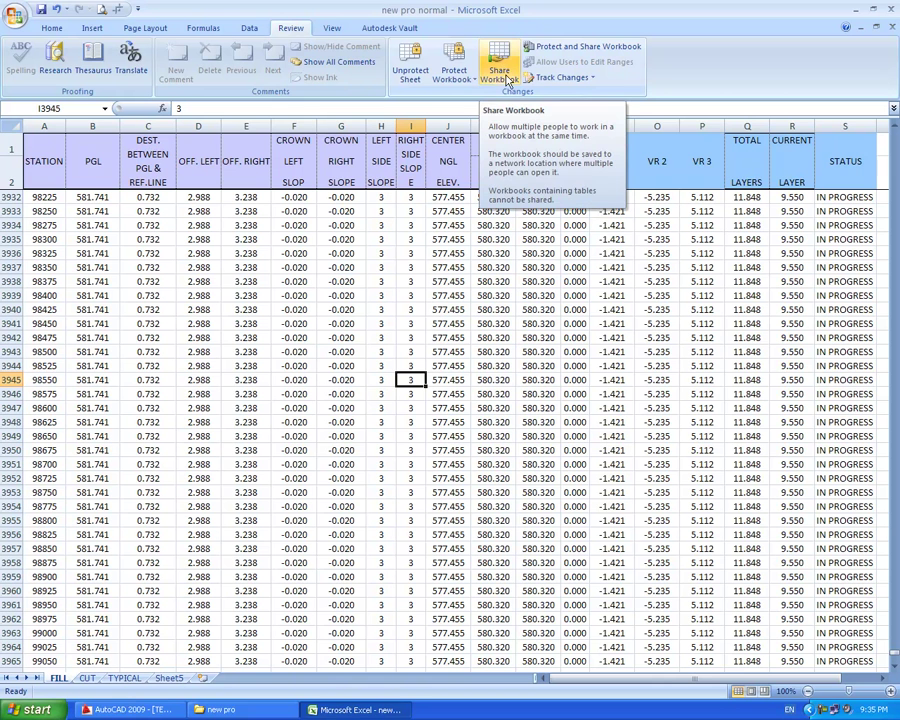
pyautogui.click(455, 74)
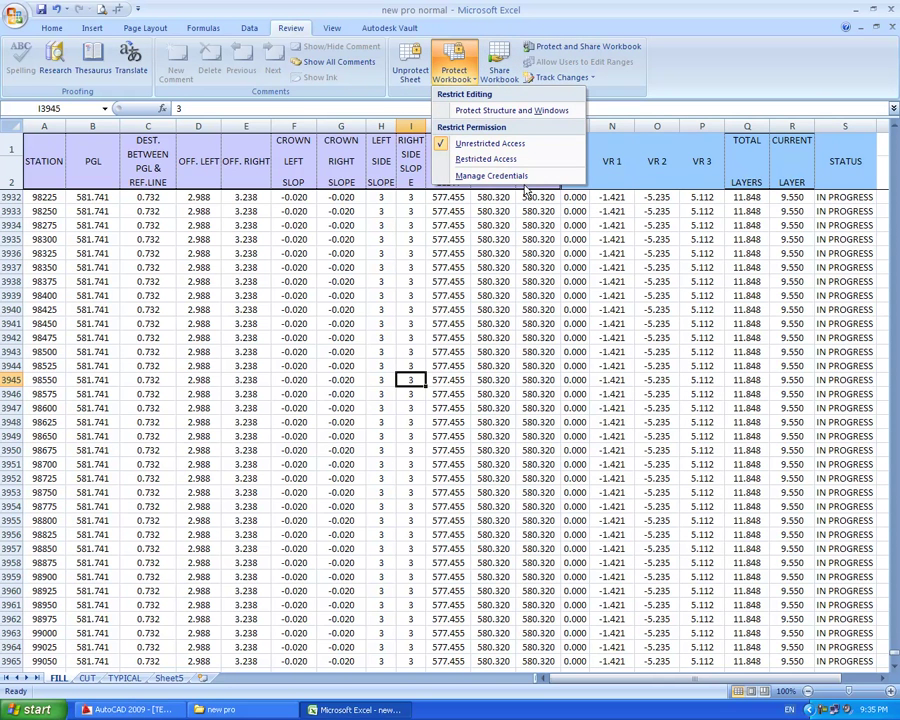
pyautogui.click(495, 112)
# Step: Include Windows protection, set and confirm the password, then select cell G3943
pyautogui.click(330, 295)
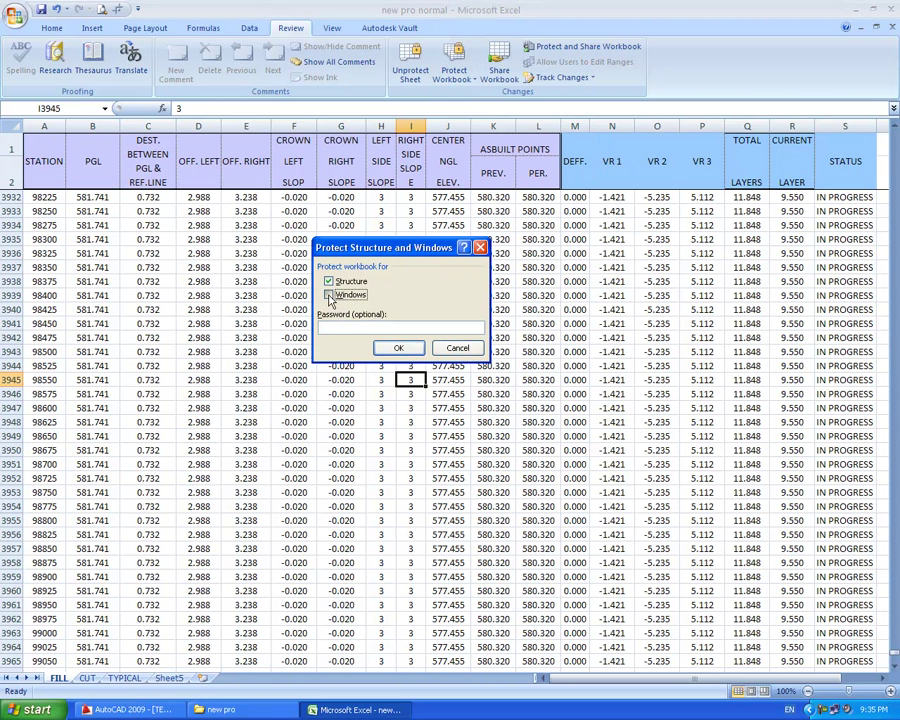
pyautogui.click(348, 328)
pyautogui.click(398, 347)
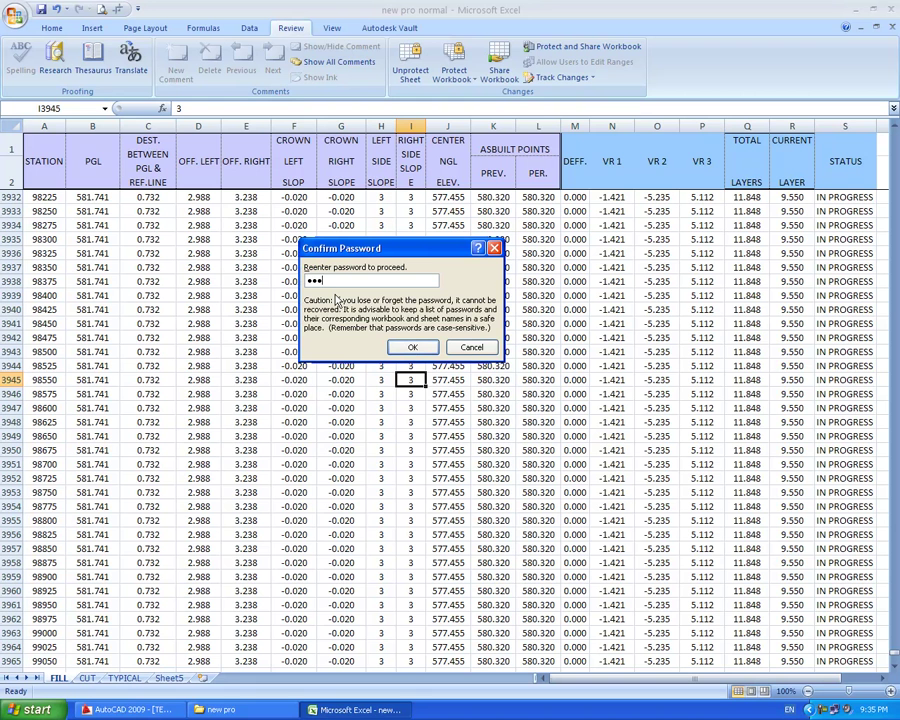
pyautogui.click(410, 346)
pyautogui.click(327, 347)
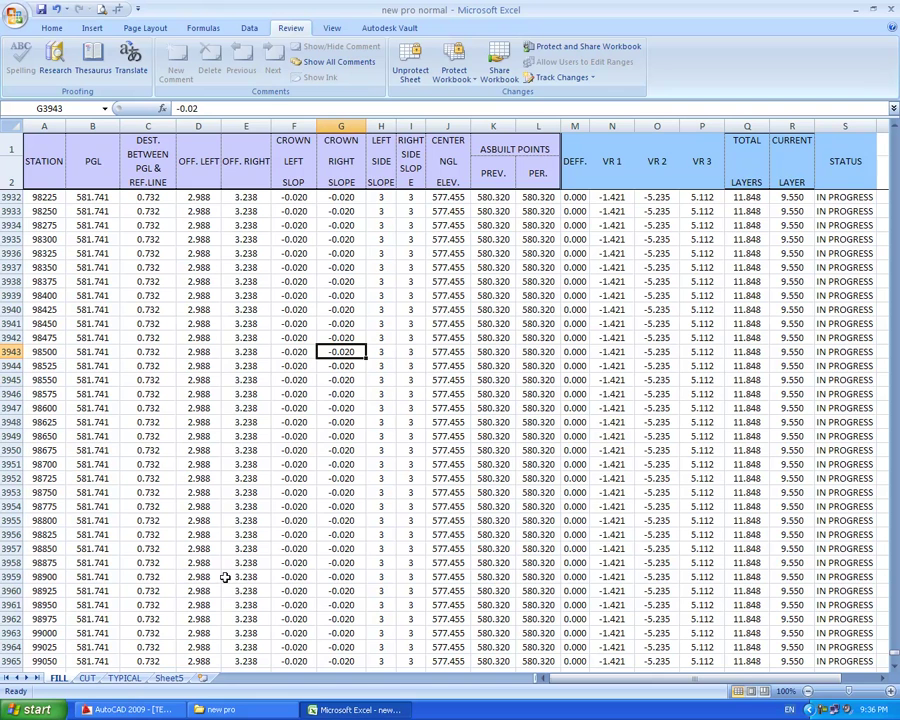
pyautogui.click(87, 678)
pyautogui.click(124, 678)
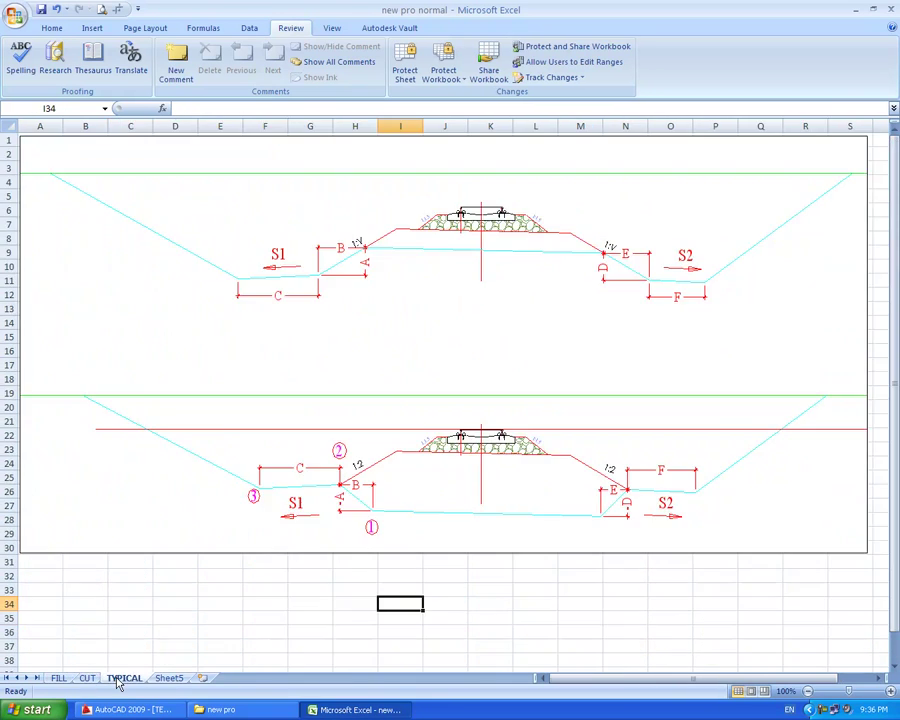
pyautogui.rightClick(130, 680)
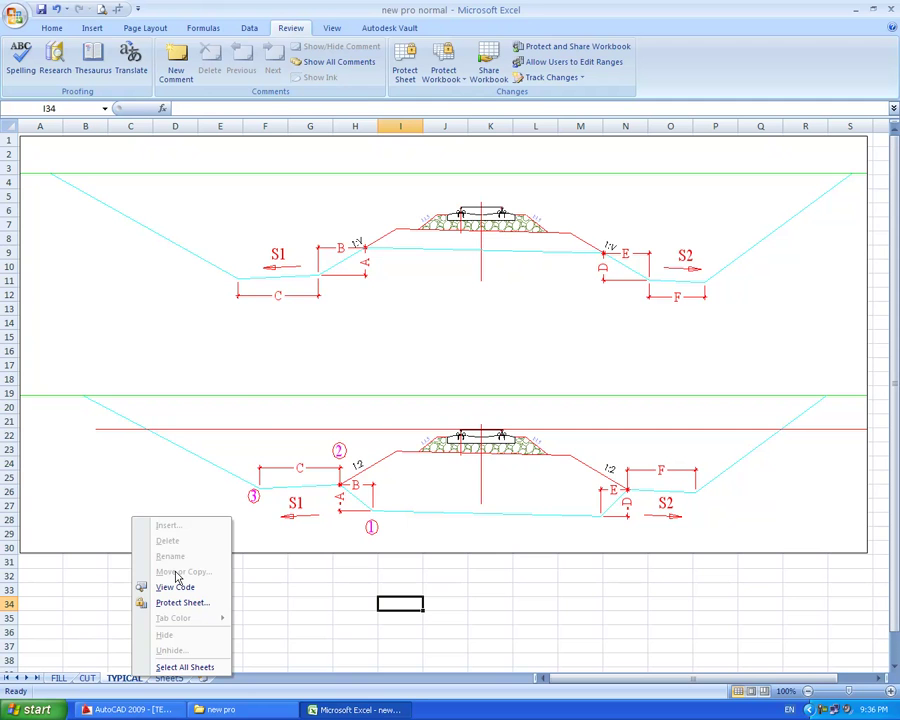
pyautogui.click(284, 626)
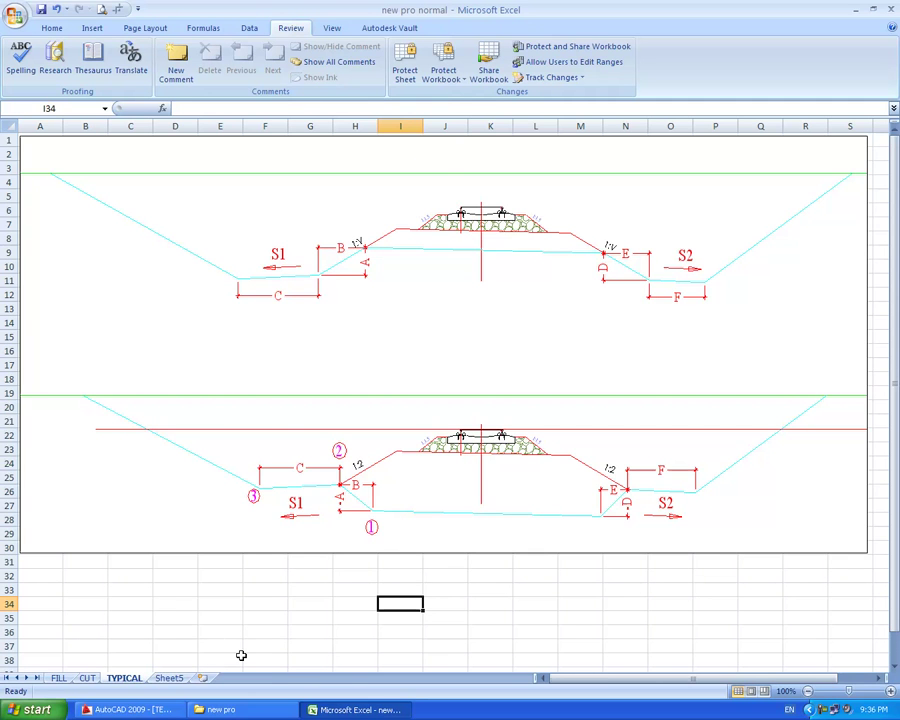
pyautogui.click(87, 679)
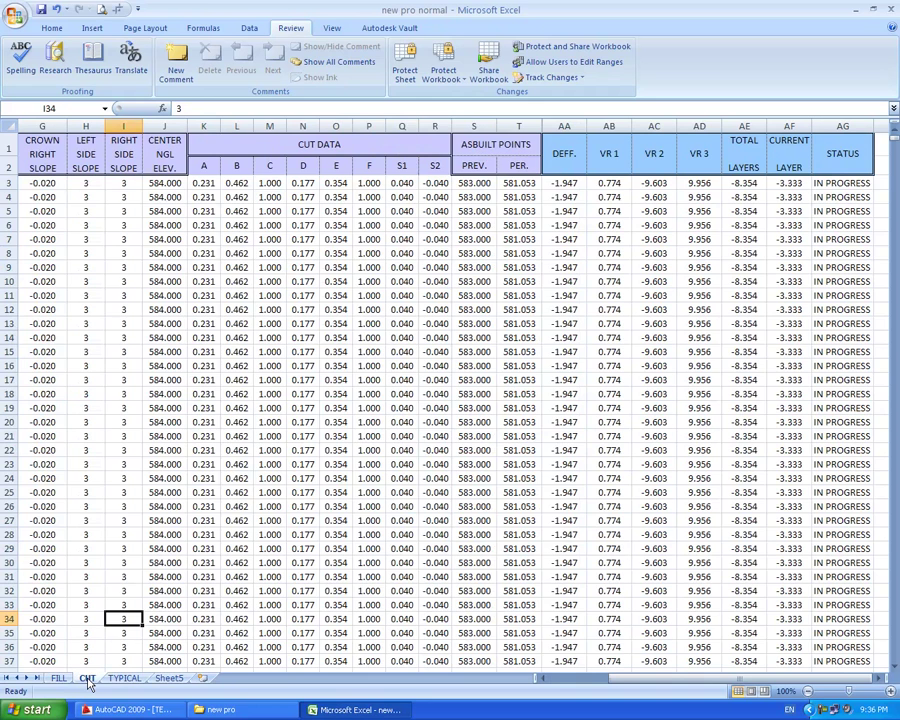
pyautogui.click(59, 679)
pyautogui.rightClick(59, 680)
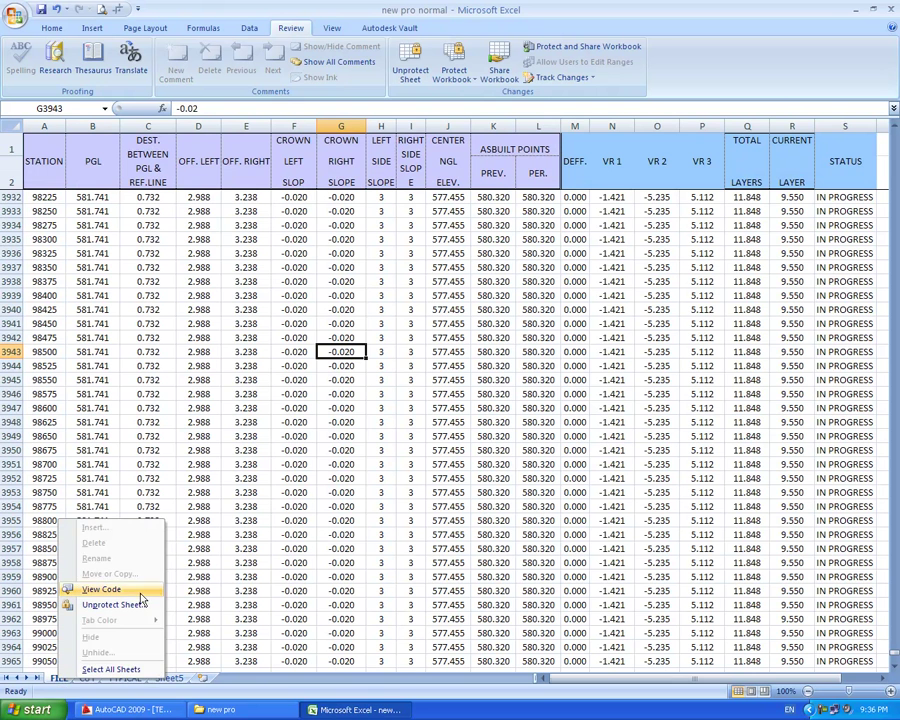
pyautogui.click(228, 596)
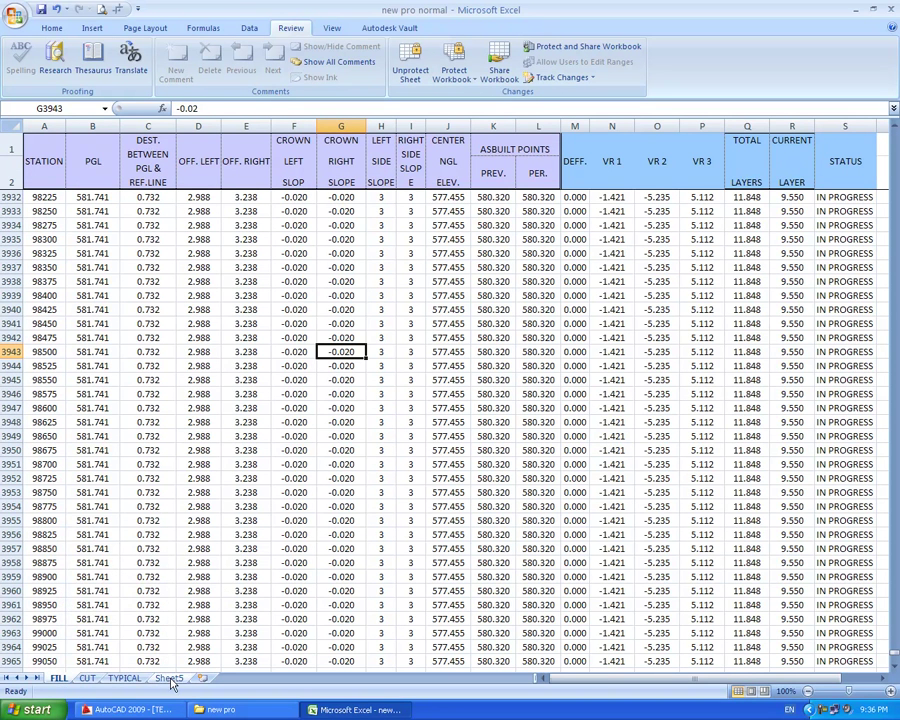
pyautogui.click(245, 550)
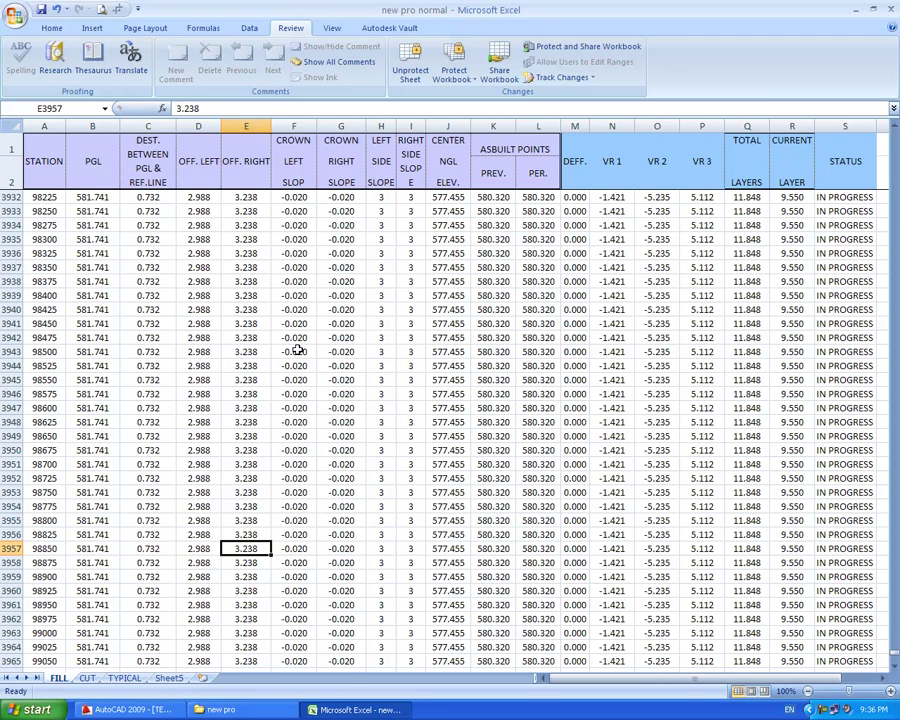
pyautogui.click(293, 407)
pyautogui.doubleClick(293, 407)
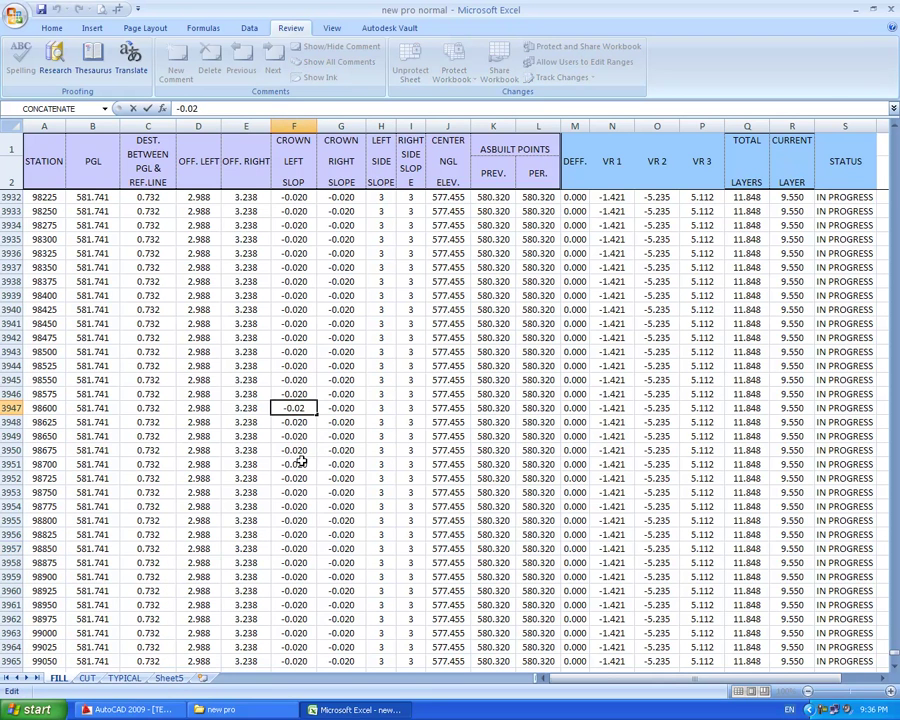
pyautogui.press('Escape')
pyautogui.click(87, 679)
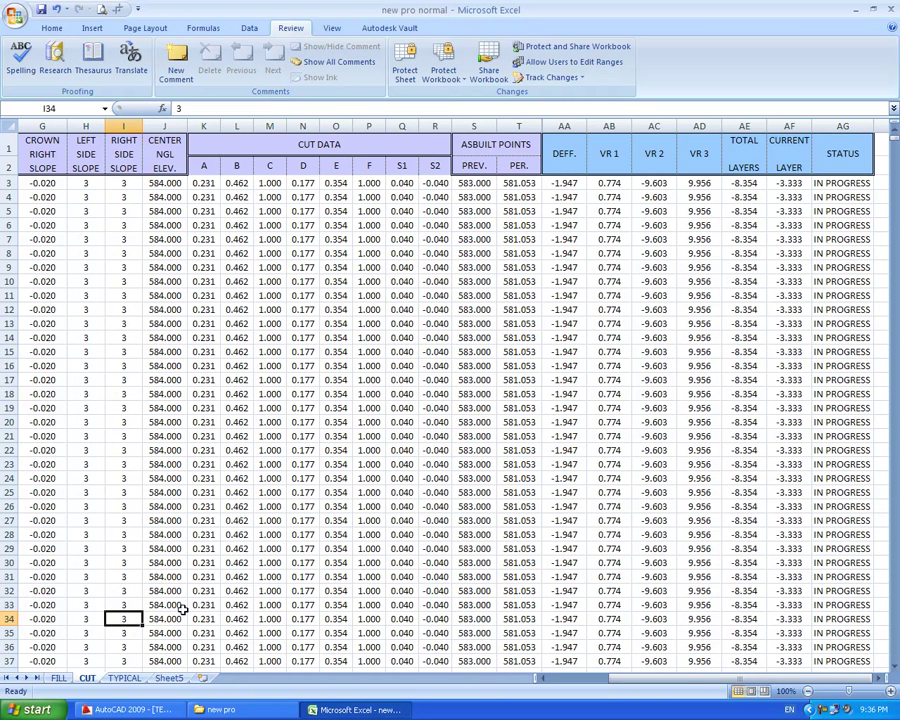
pyautogui.moveTo(565, 189); pyautogui.dragTo(743, 197)
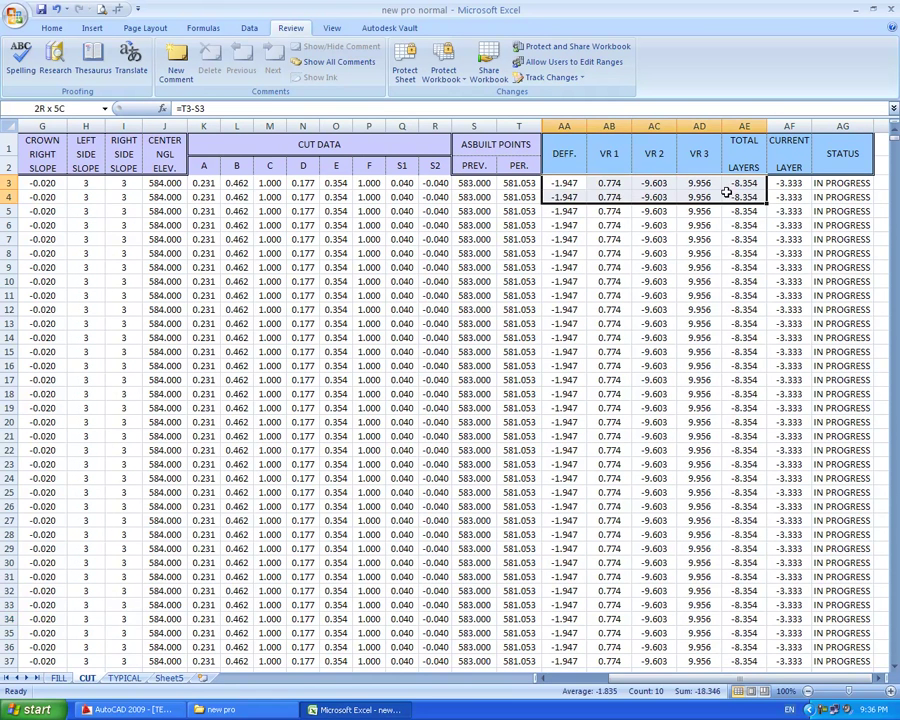
pyautogui.moveTo(67, 189); pyautogui.dragTo(520, 392)
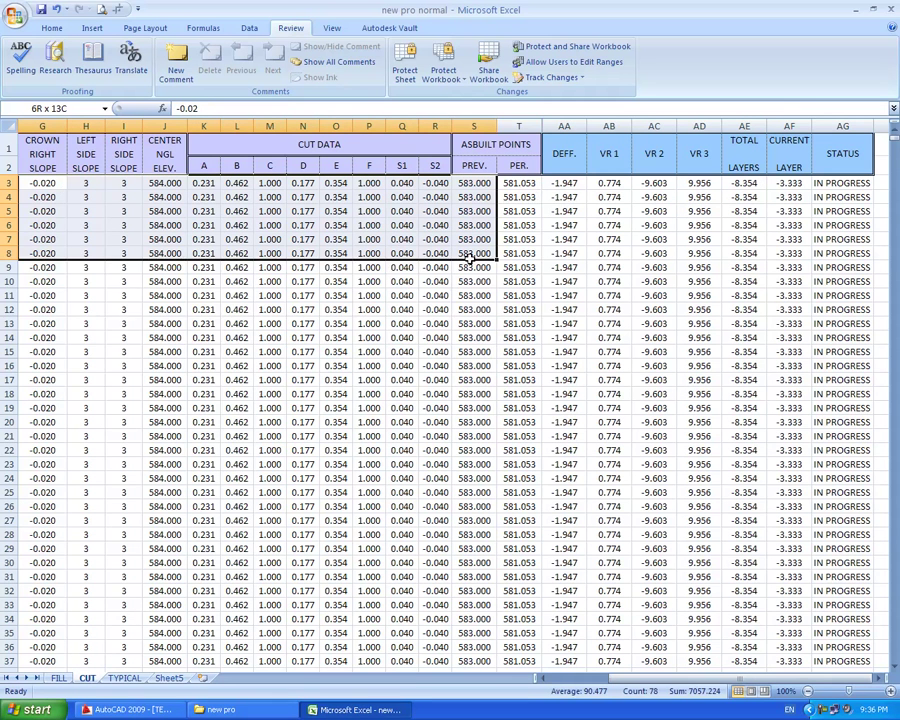
pyautogui.click(203, 562)
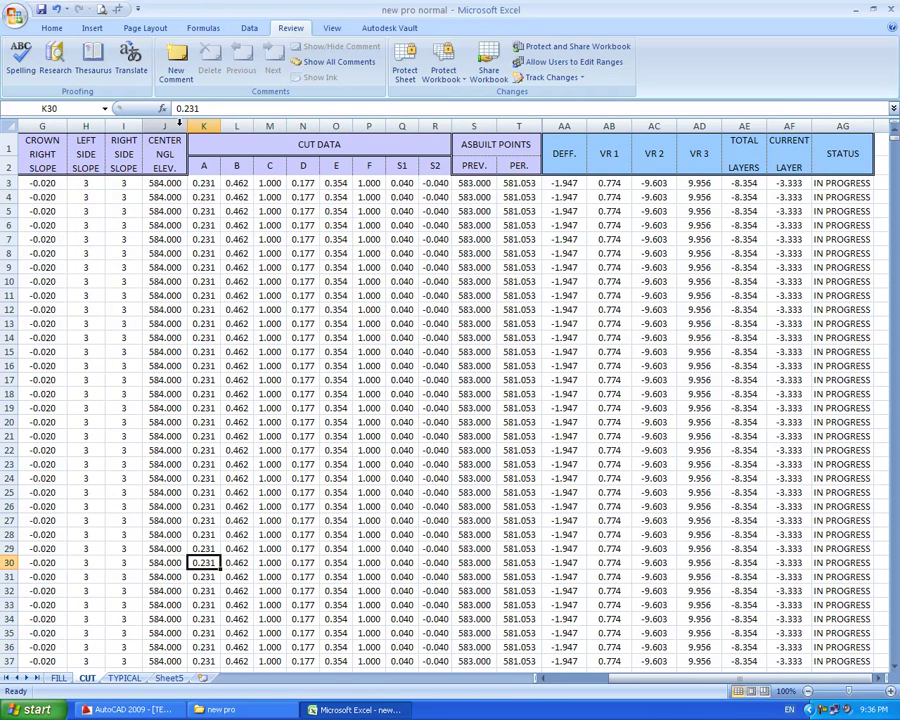
# Step: From the Office button's Save As, reach Tools > General Options
pyautogui.click(13, 17)
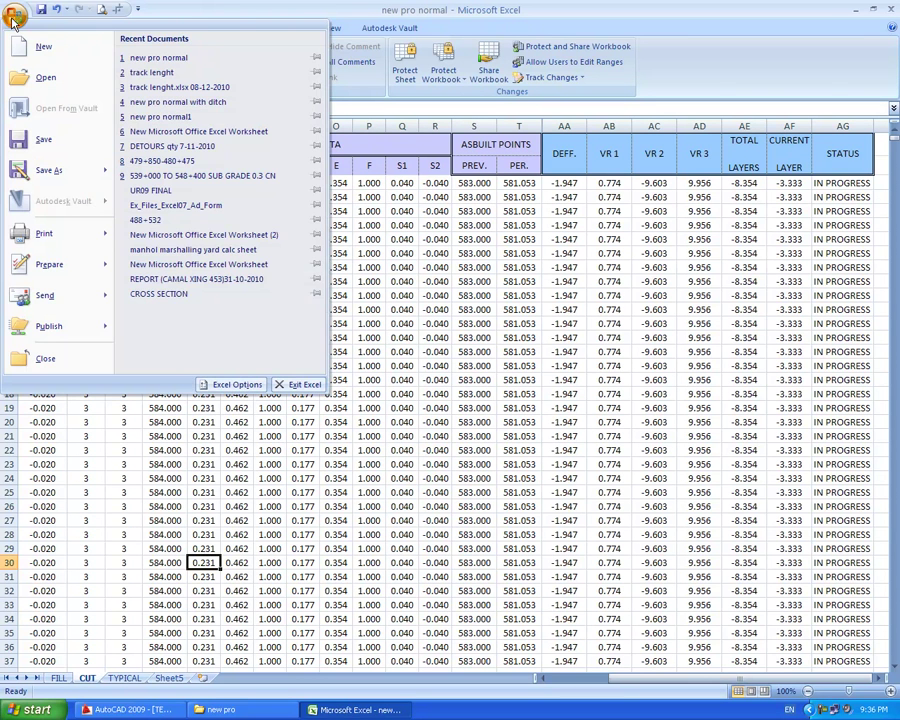
pyautogui.click(45, 172)
pyautogui.click(214, 499)
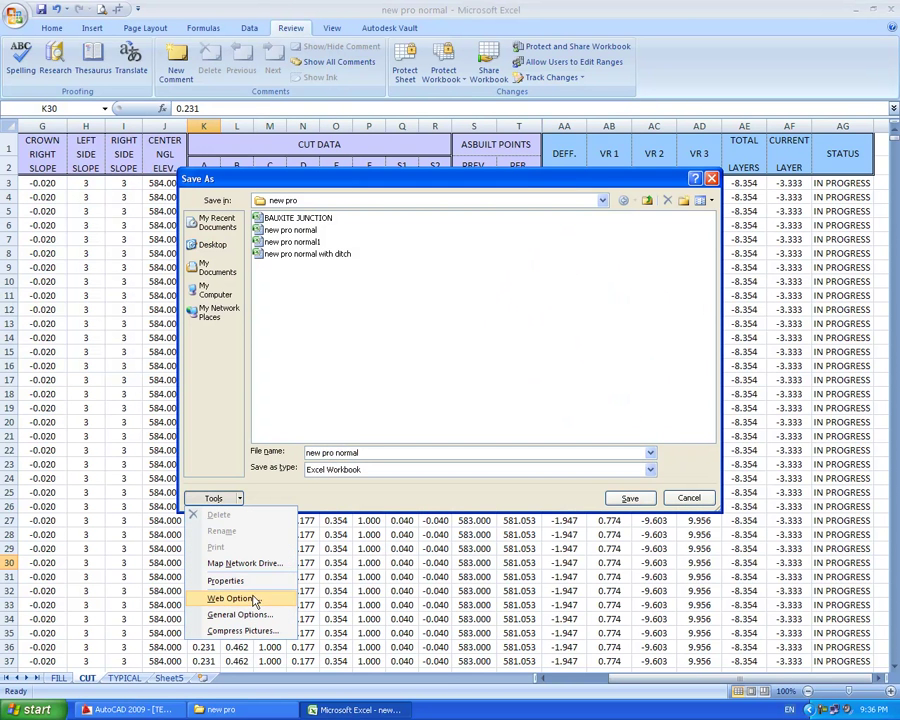
pyautogui.click(251, 597)
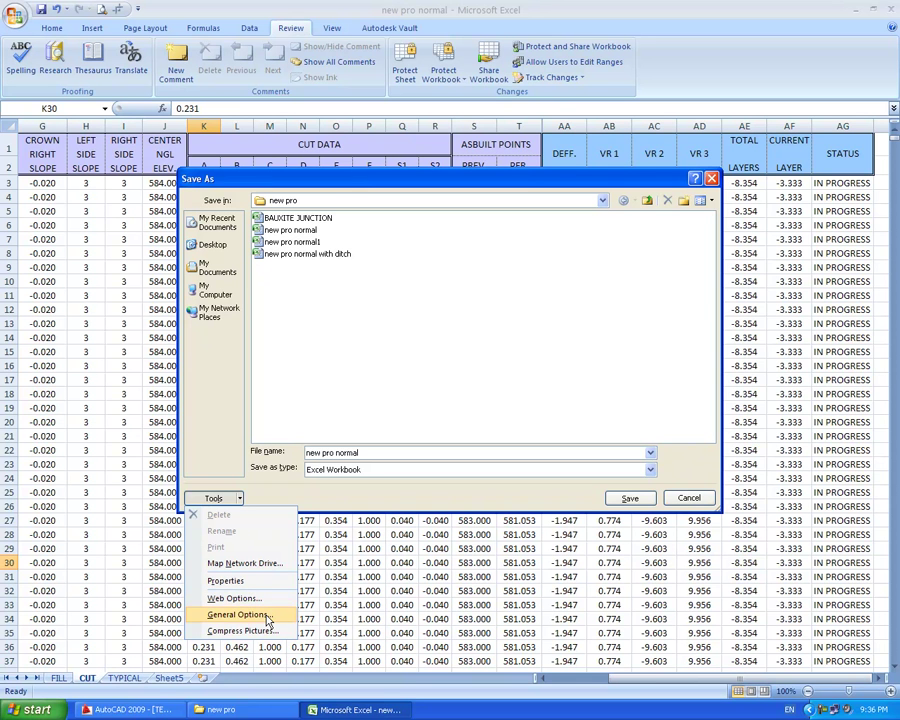
pyautogui.click(266, 616)
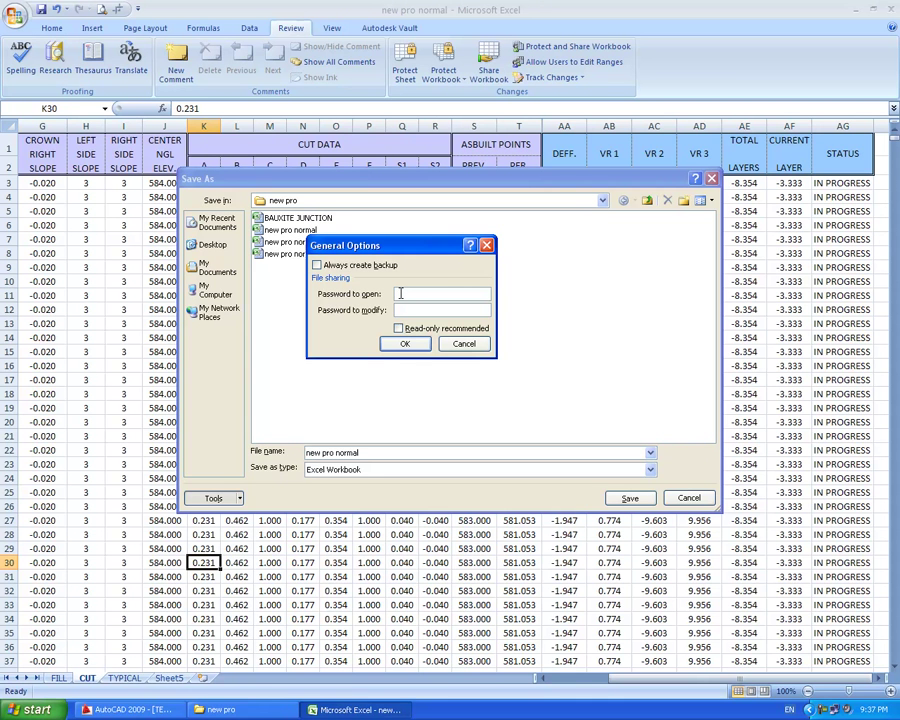
# Step: Tick Read-only recommended and set a confirmed password to modify
pyautogui.click(398, 328)
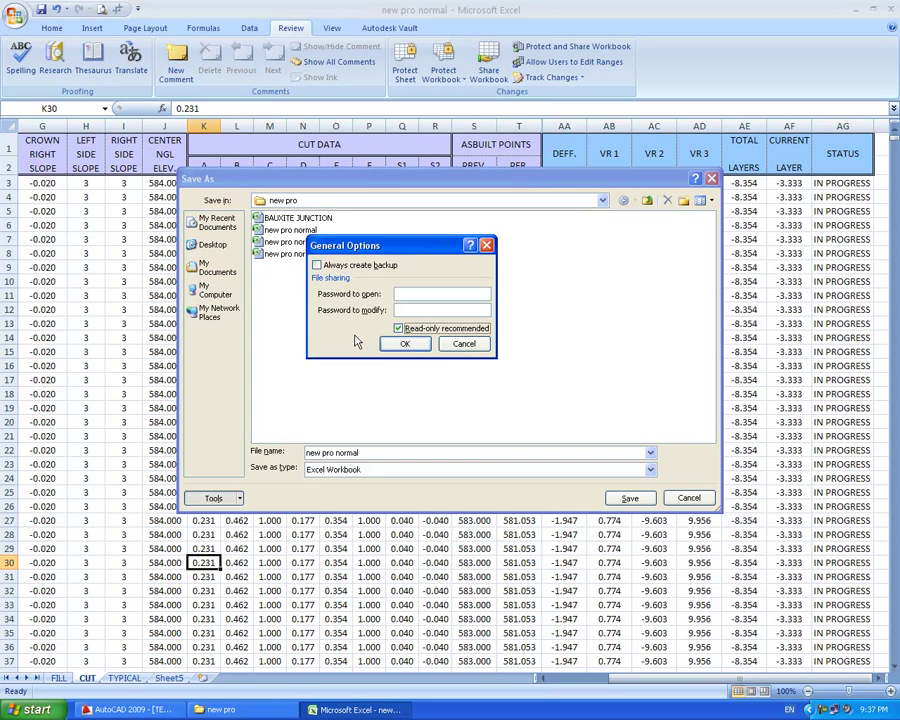
pyautogui.click(421, 312)
pyautogui.click(421, 312)
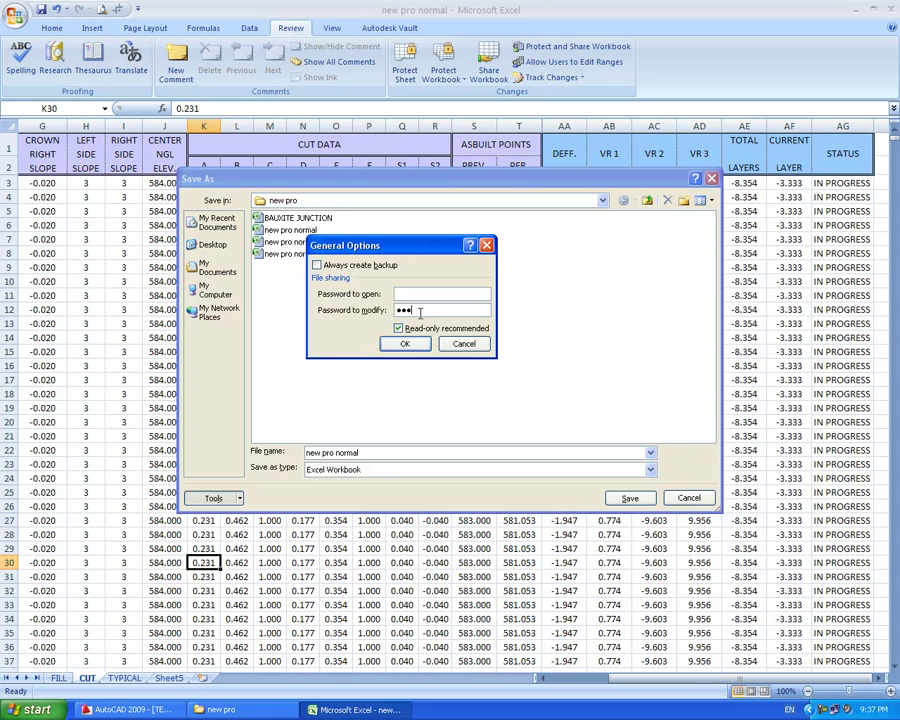
pyautogui.click(405, 343)
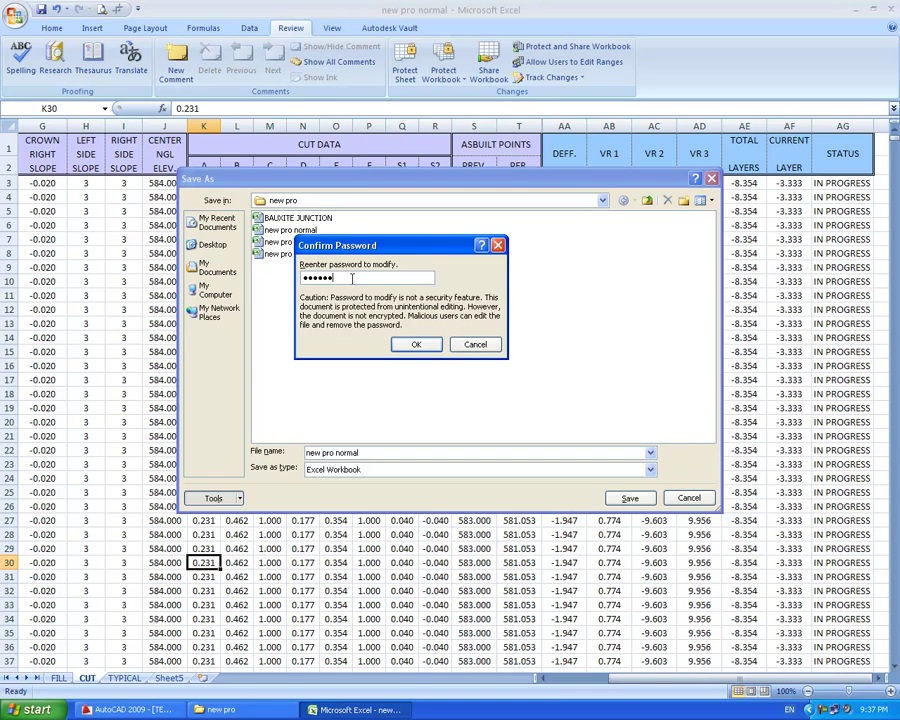
pyautogui.click(415, 344)
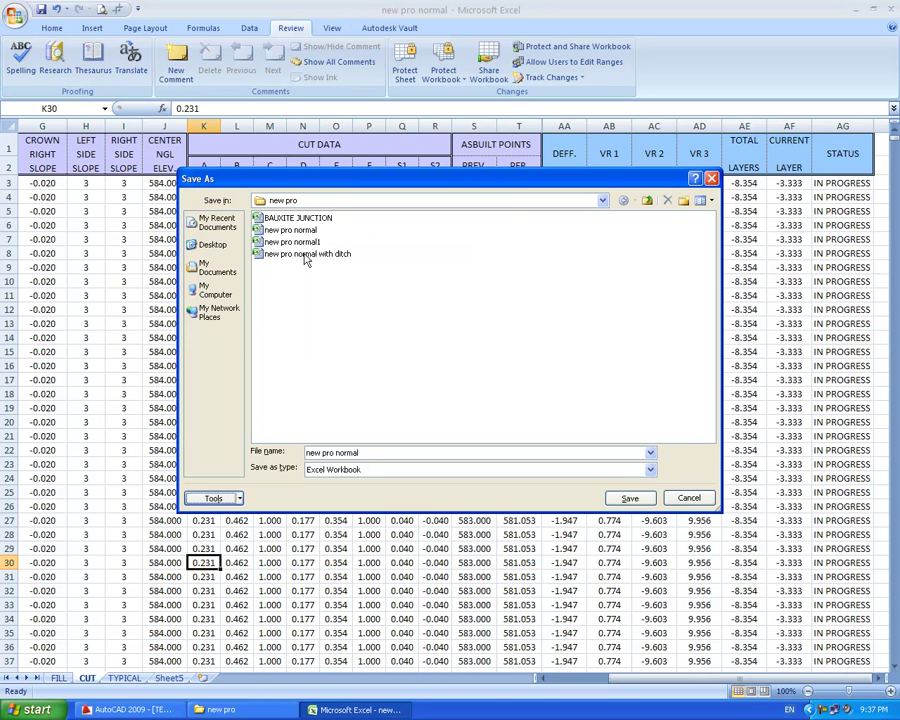
# Step: Save the workbook under the file name 'new pro normal2'
pyautogui.click(292, 242)
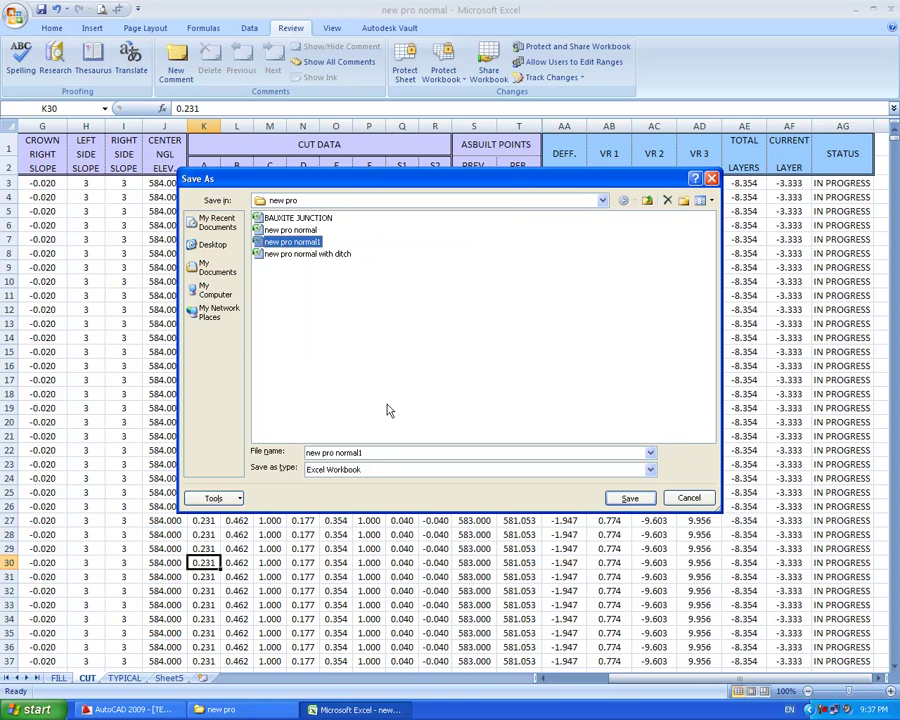
pyautogui.click(366, 452)
pyautogui.press('BackSpace')
pyautogui.write('2')
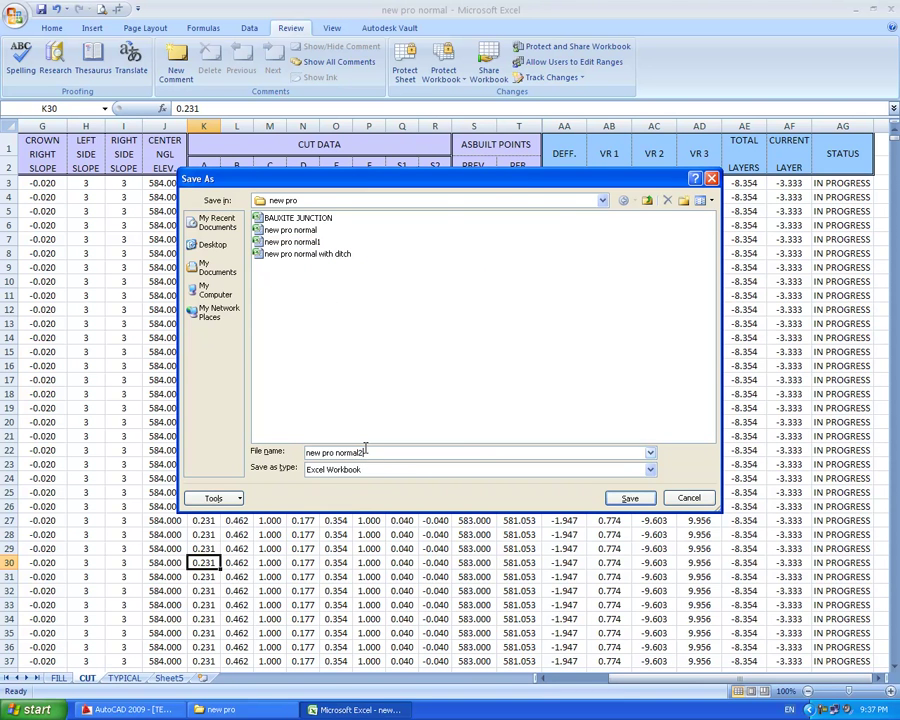
pyautogui.click(630, 497)
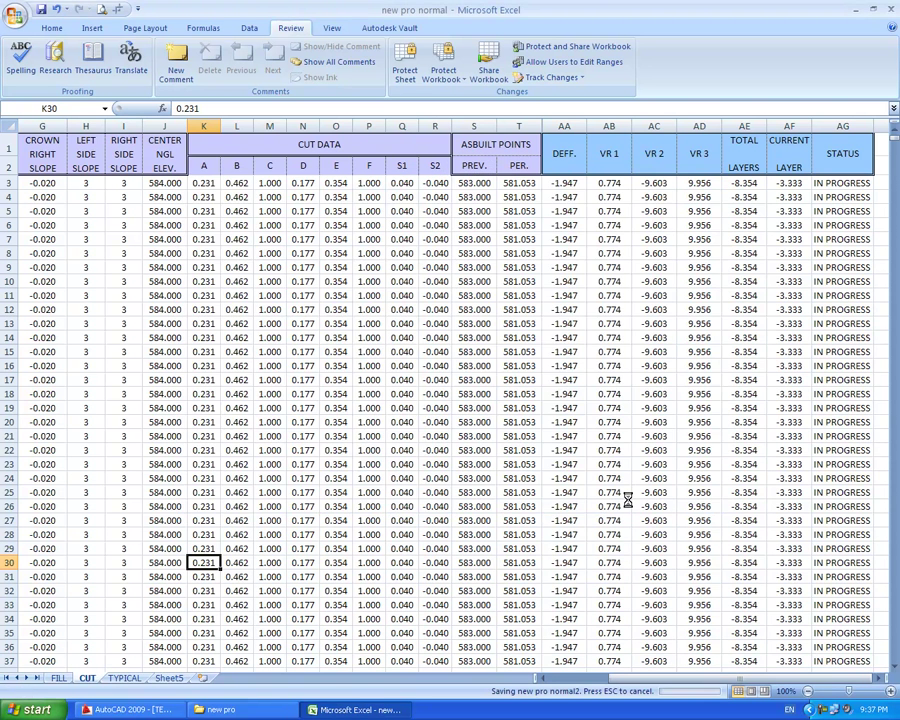
pyautogui.click(537, 421)
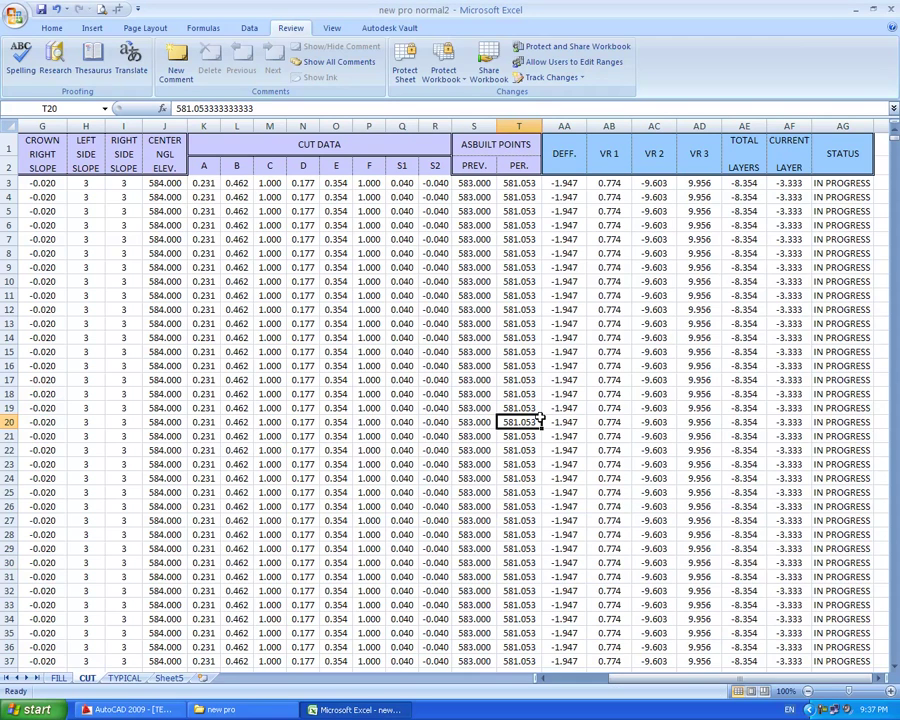
# Step: Close Excel and open new pro normal2 from My Documents > new pro as Read Only
pyautogui.hotkey('alt', 'F4')
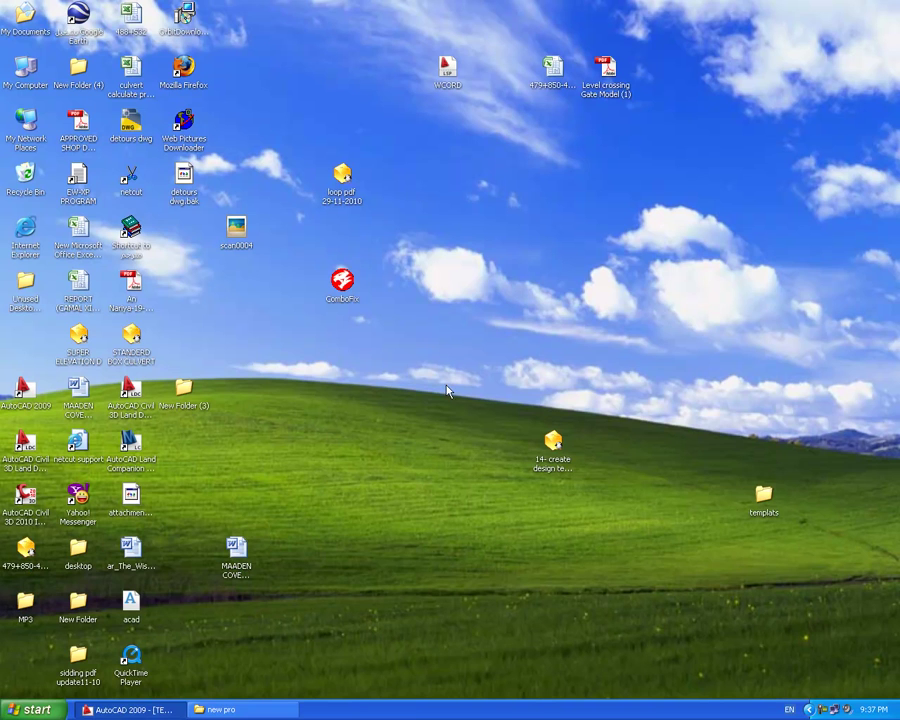
pyautogui.doubleClick(22, 28)
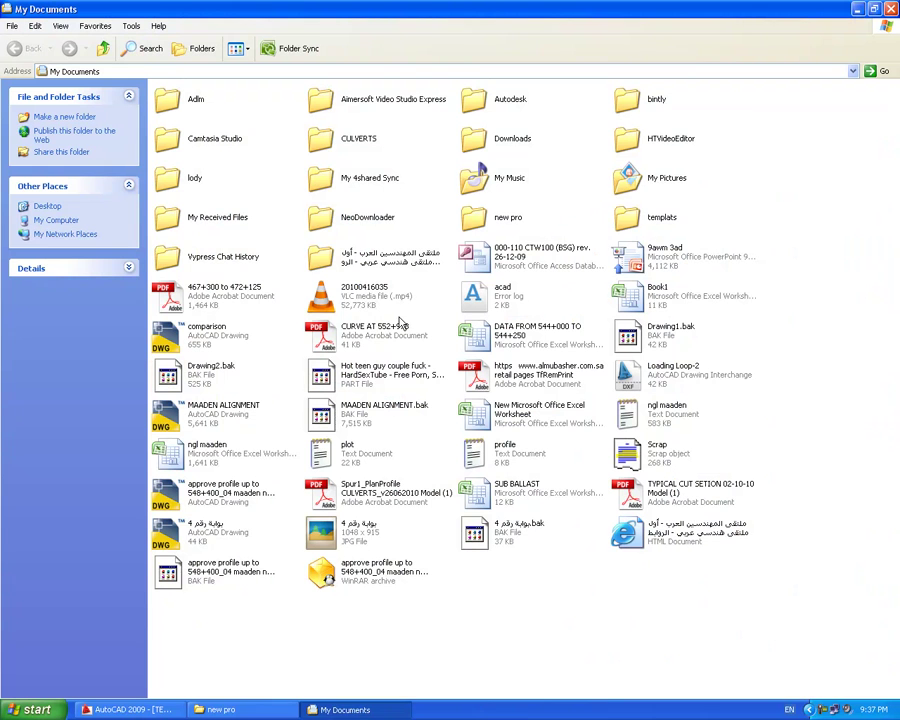
pyautogui.doubleClick(468, 222)
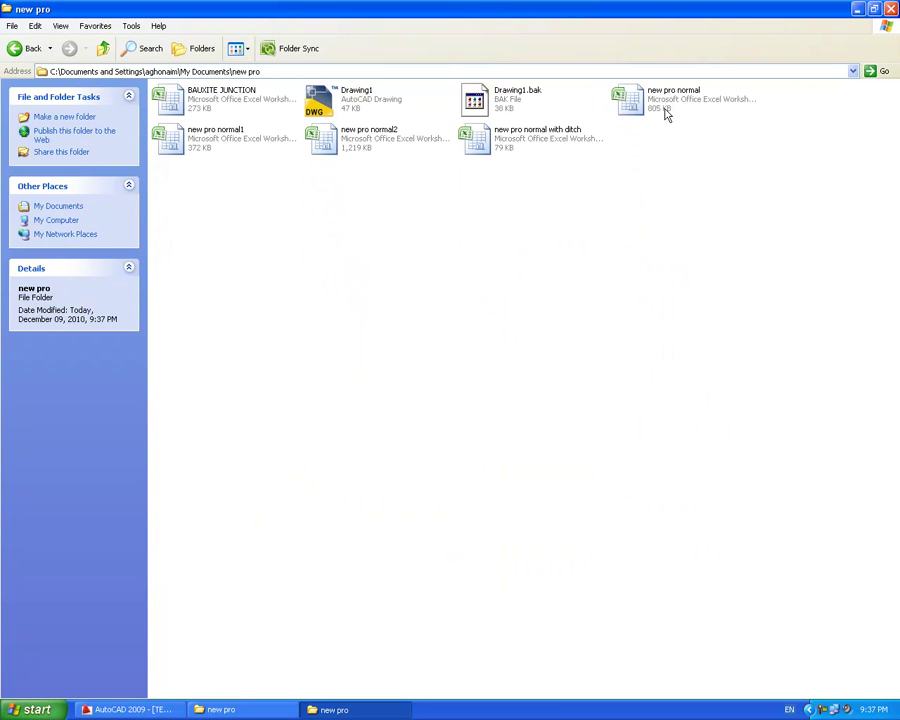
pyautogui.doubleClick(326, 148)
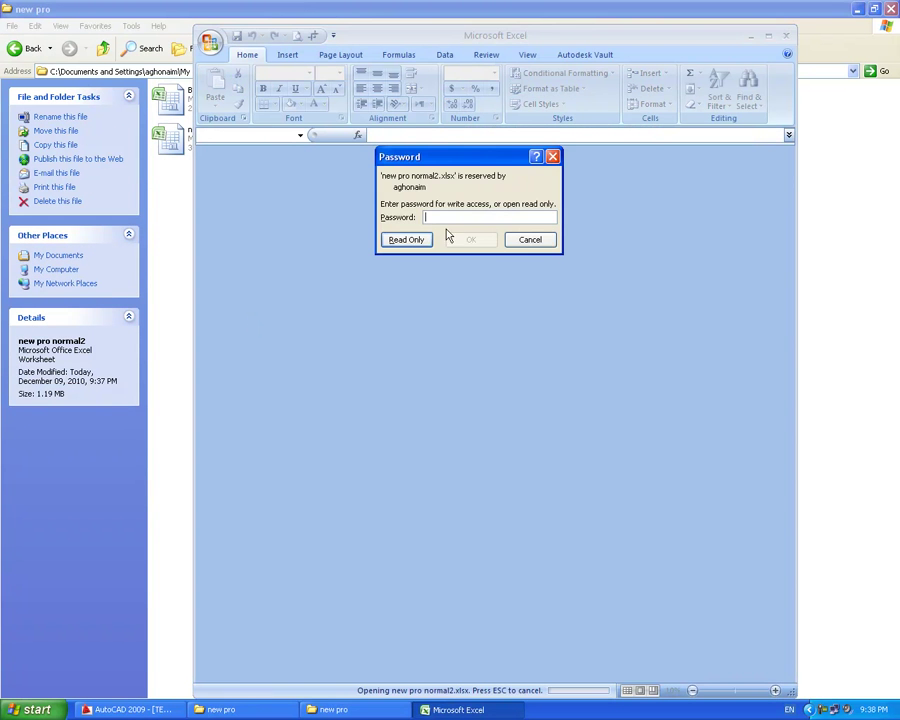
pyautogui.click(413, 242)
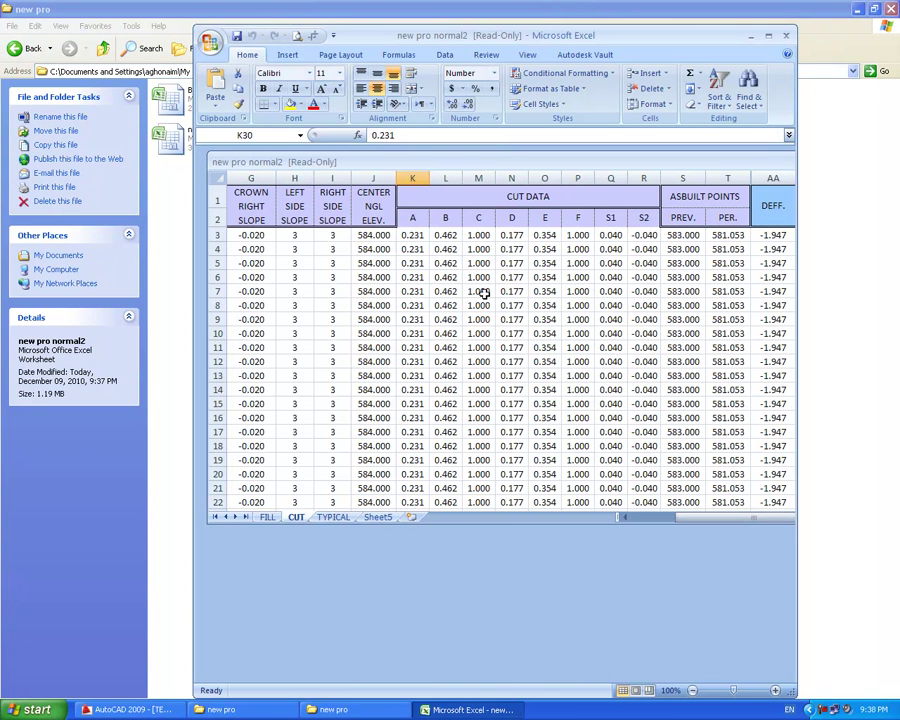
# Step: Maximize the window, view the Sheet5 and FILL tabs, then exit Excel
pyautogui.doubleClick(540, 37)
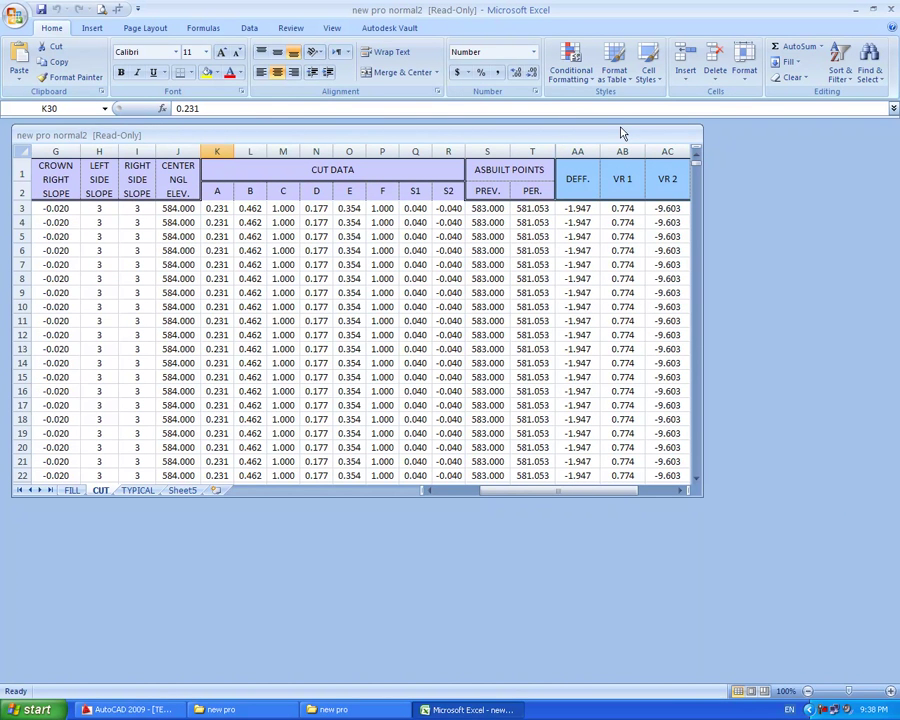
pyautogui.click(195, 490)
pyautogui.click(232, 362)
pyautogui.click(75, 491)
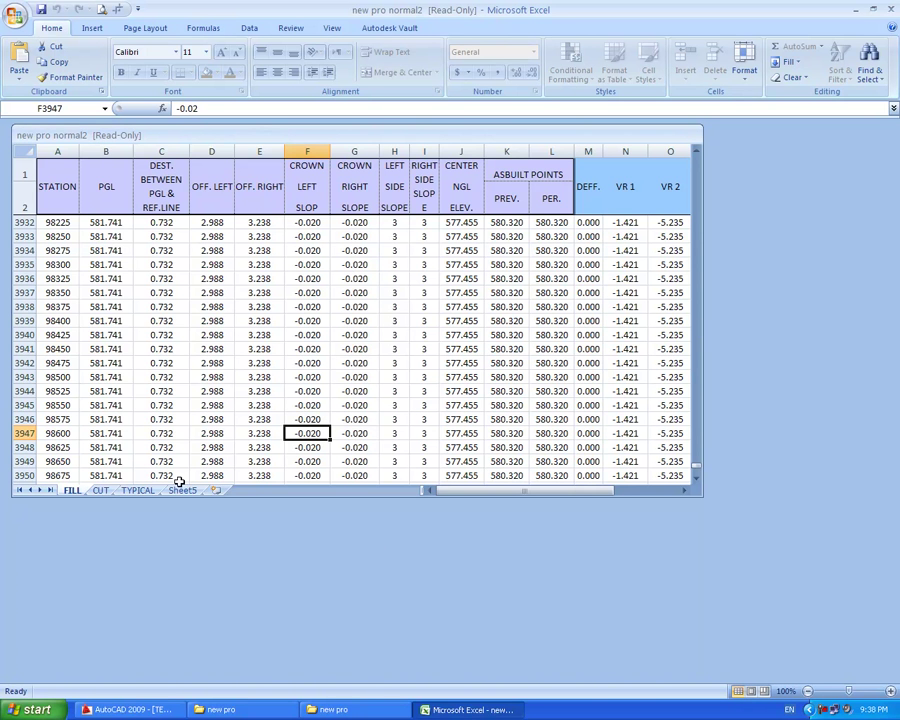
pyautogui.click(889, 8)
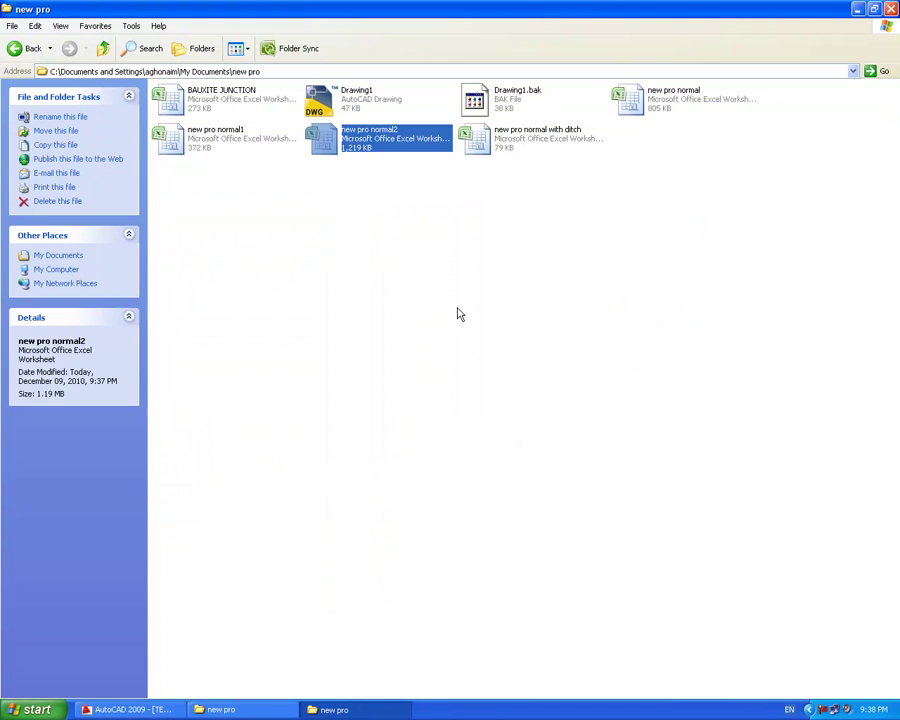
pyautogui.click(426, 346)
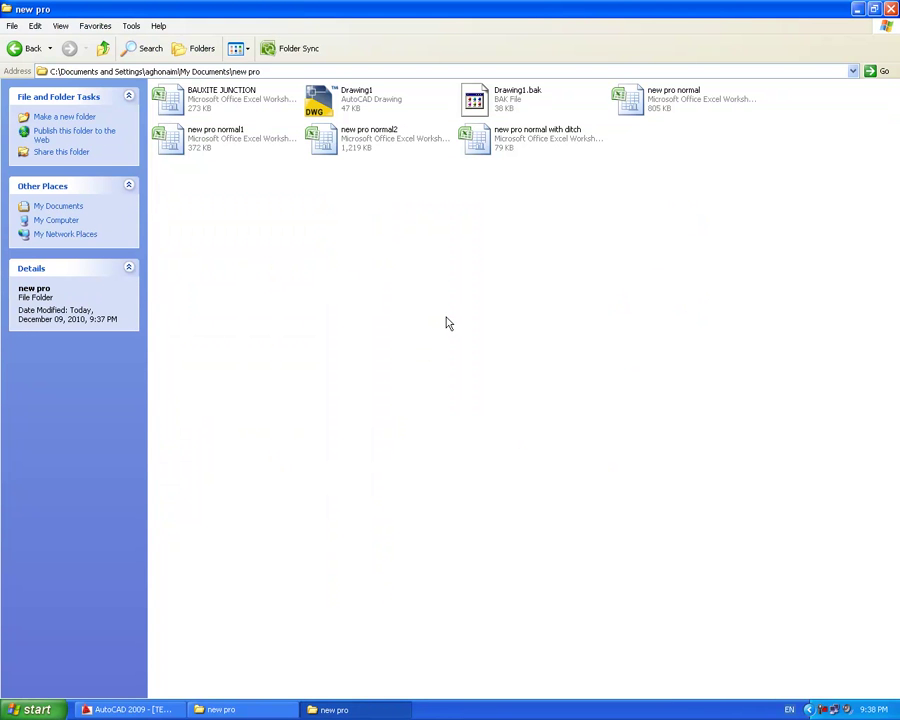